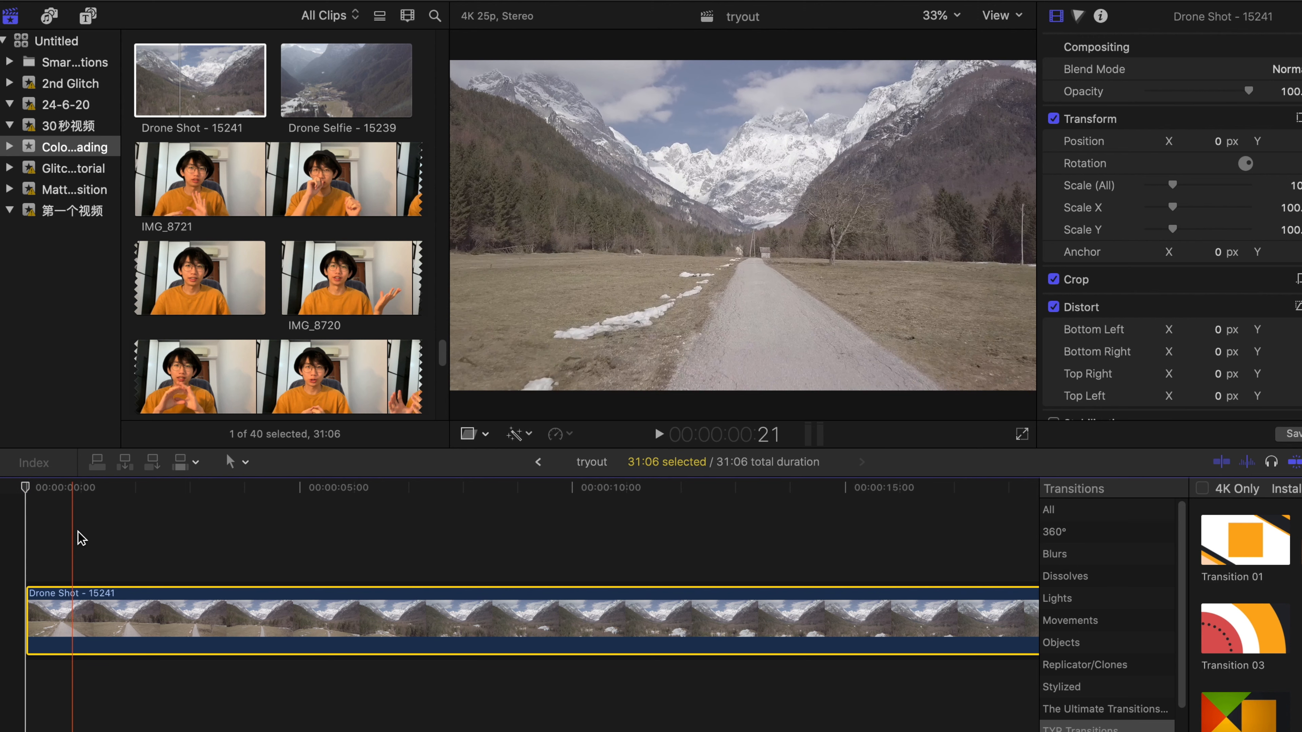
Switch to Finder and browse from the Movies folder into the Motion Templates folder and its subfolders
key("super+minus")
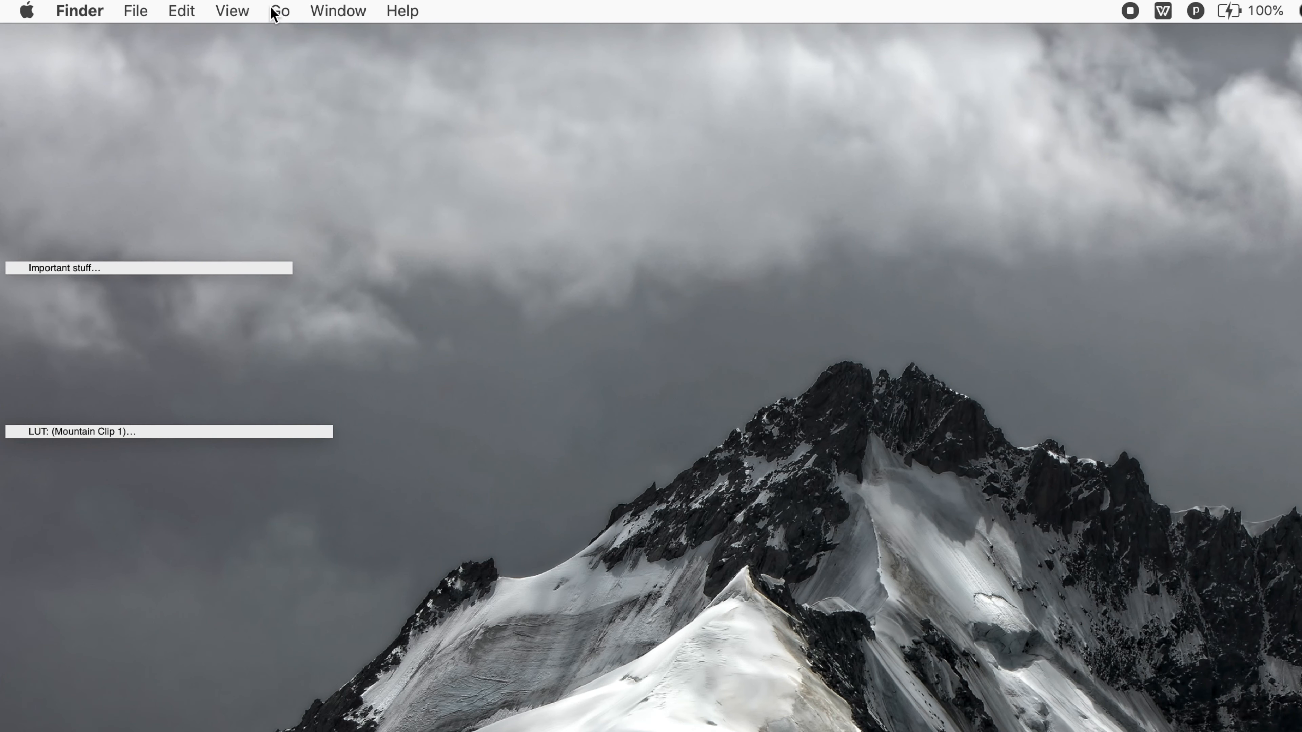
left_click(279, 11)
left_click(321, 211)
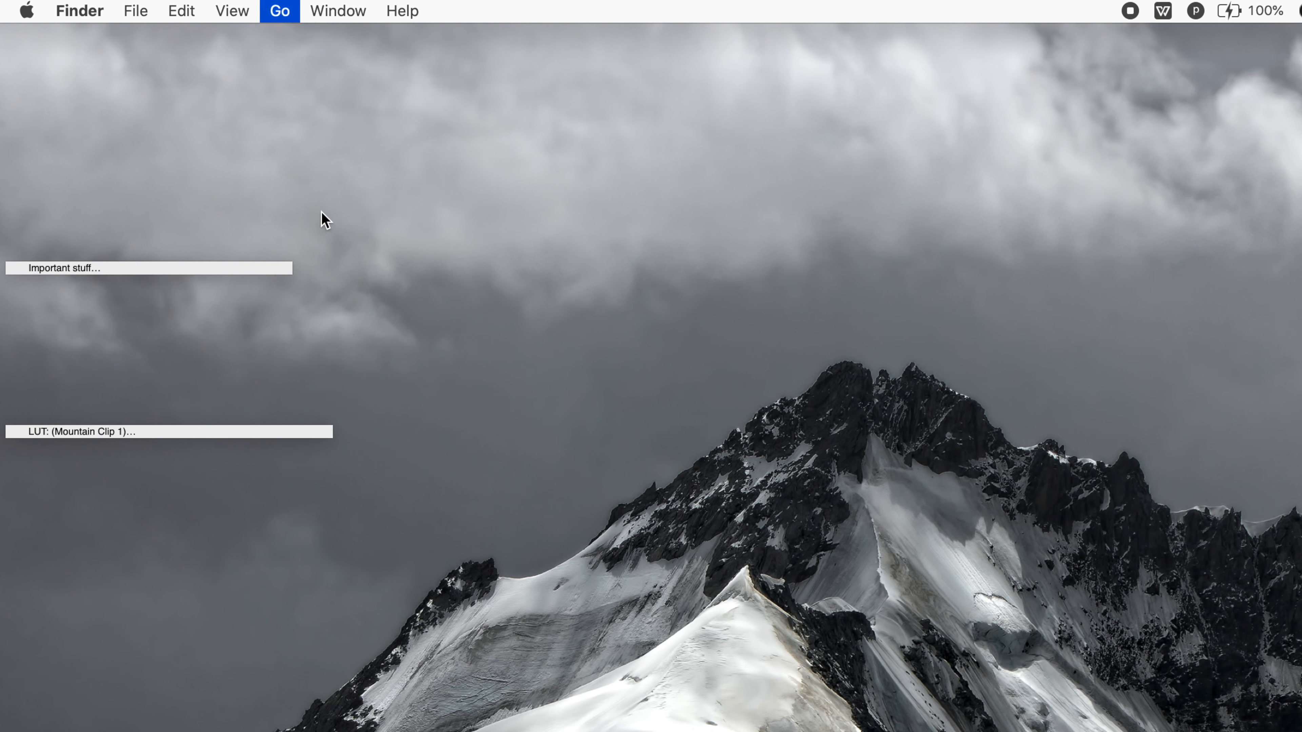
double_click(609, 345)
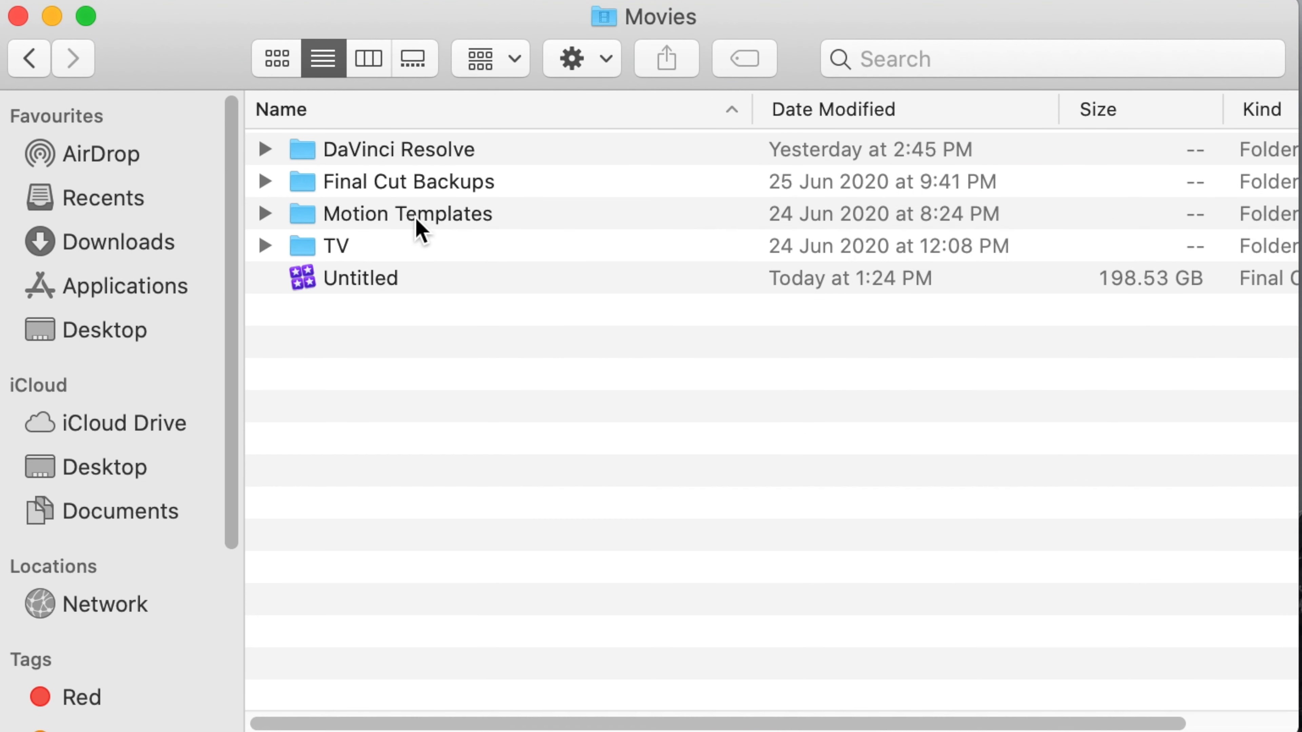
double_click(417, 221)
double_click(395, 277)
left_click(412, 150)
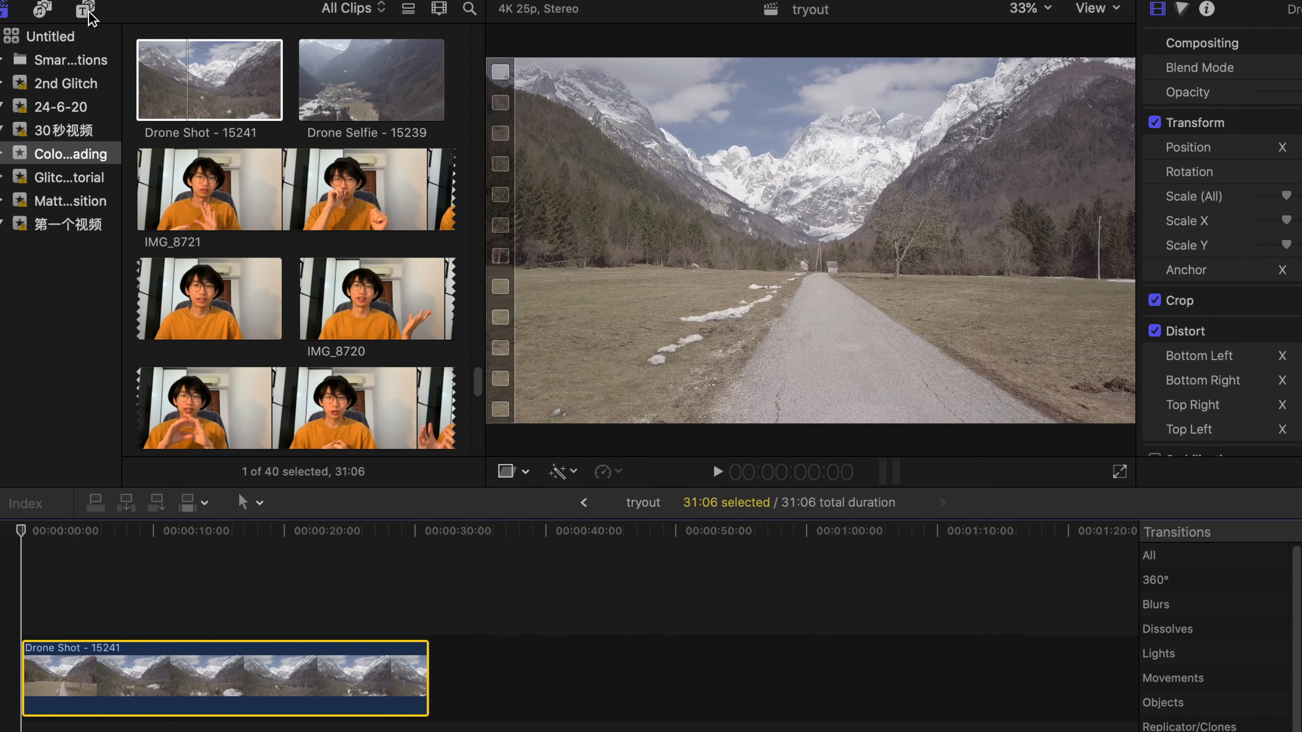
Search the titles for "adju", place the Adjustment Layer above the Drone Shot clip and extend it to the clip's full length
left_click(84, 10)
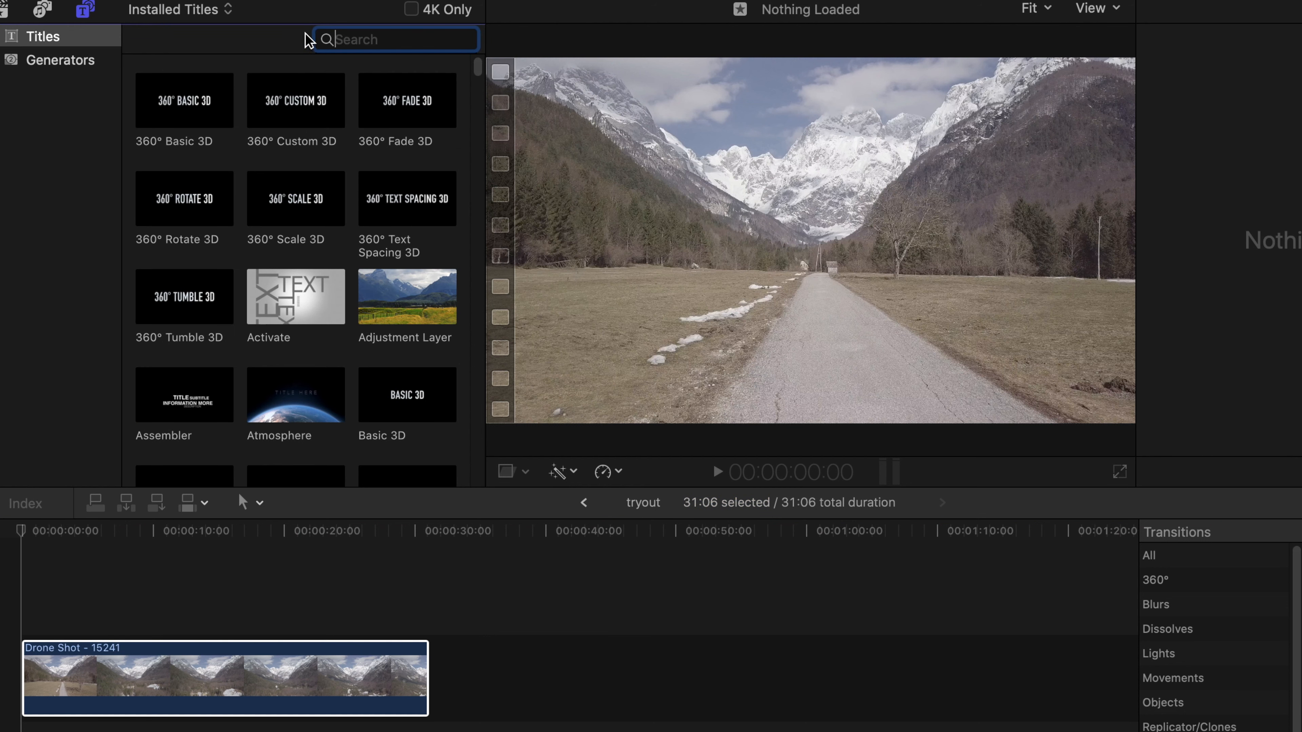
left_click(373, 40)
type("adju")
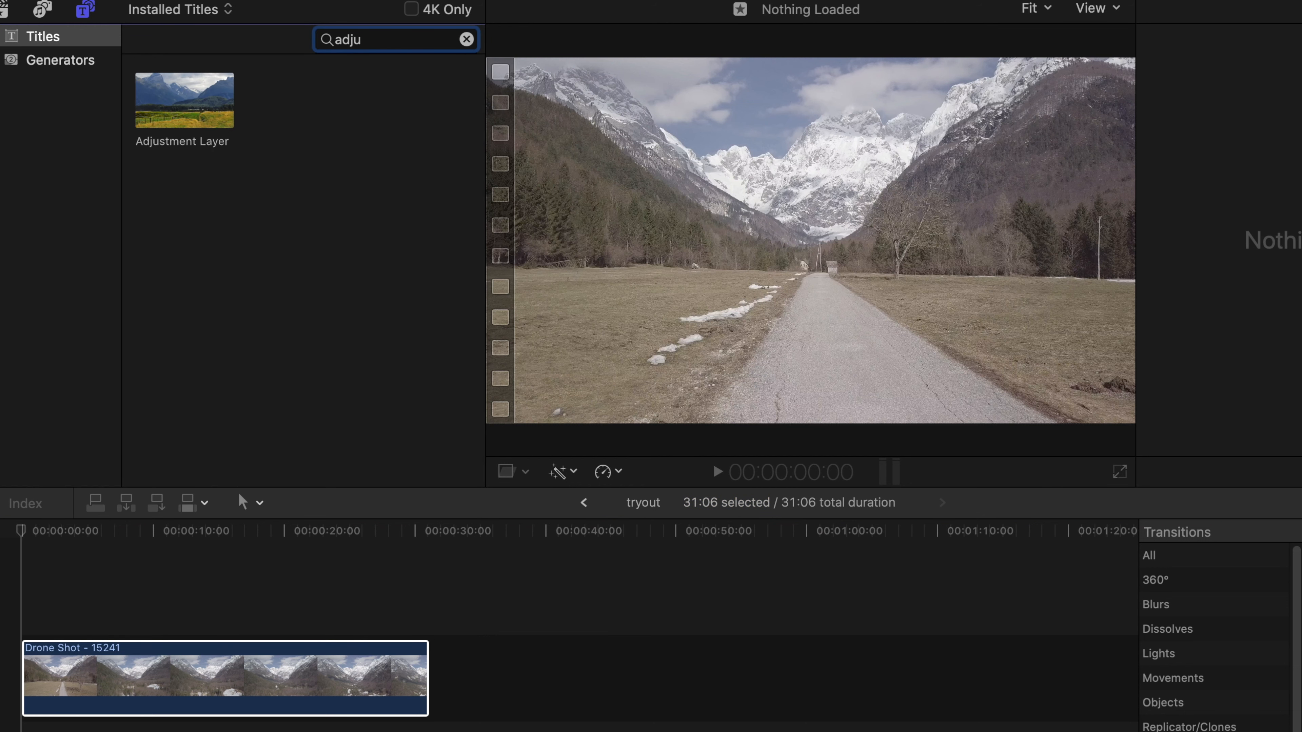
left_click_drag(199, 115, 29, 623)
left_click_drag(171, 622, 425, 619)
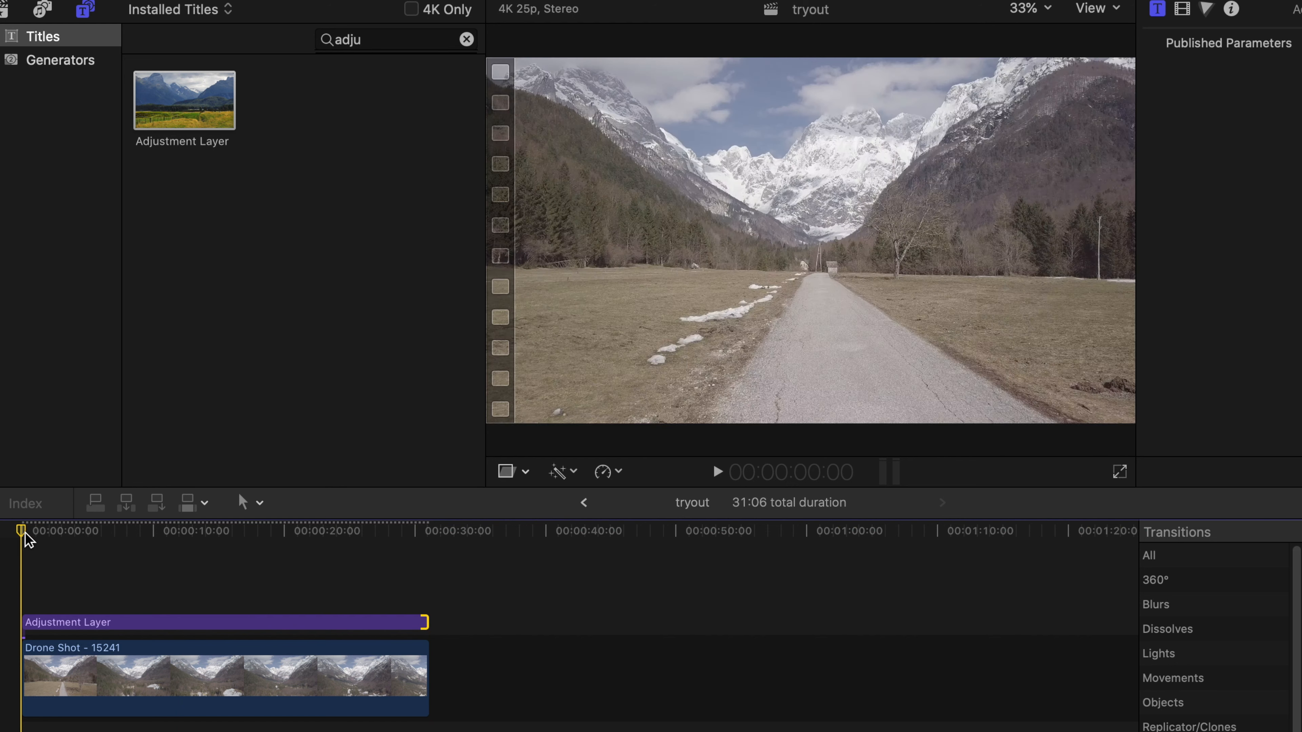
Apply Balance Color to the Drone Shot - 15241 clip on the timeline
left_click(82, 680)
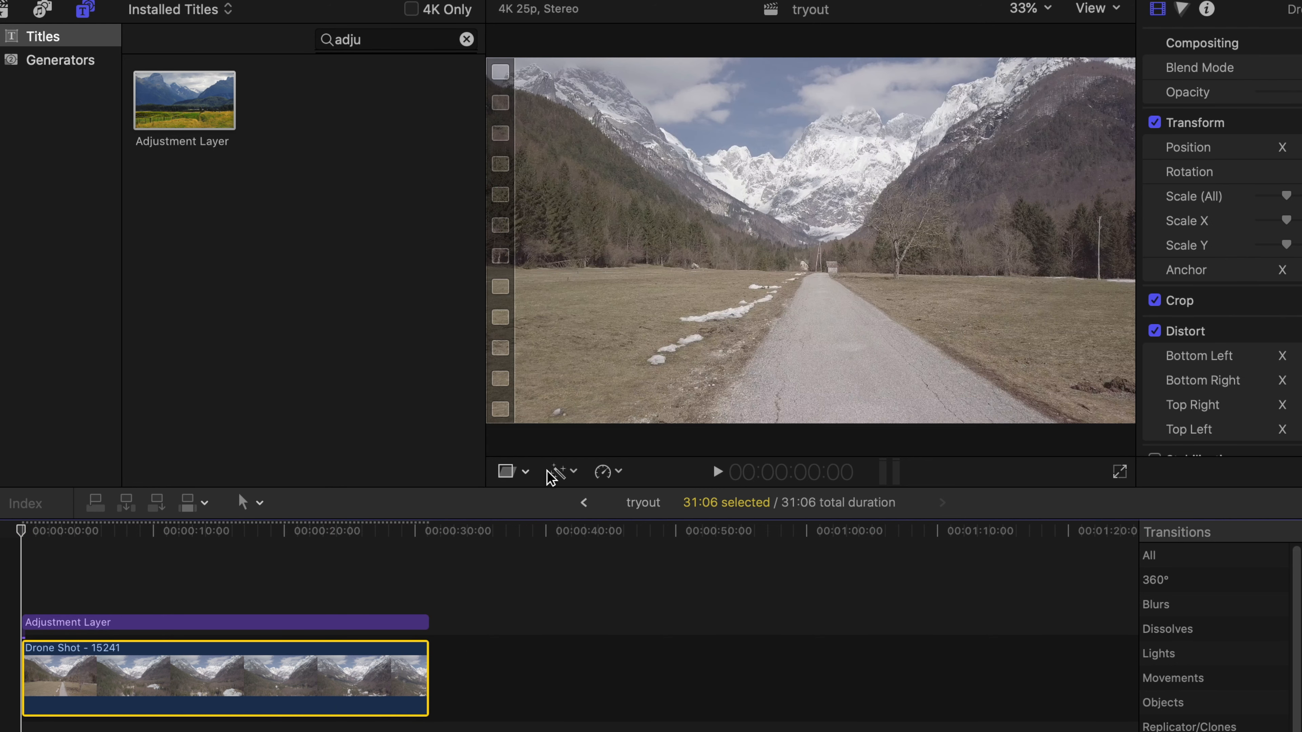
left_click(562, 474)
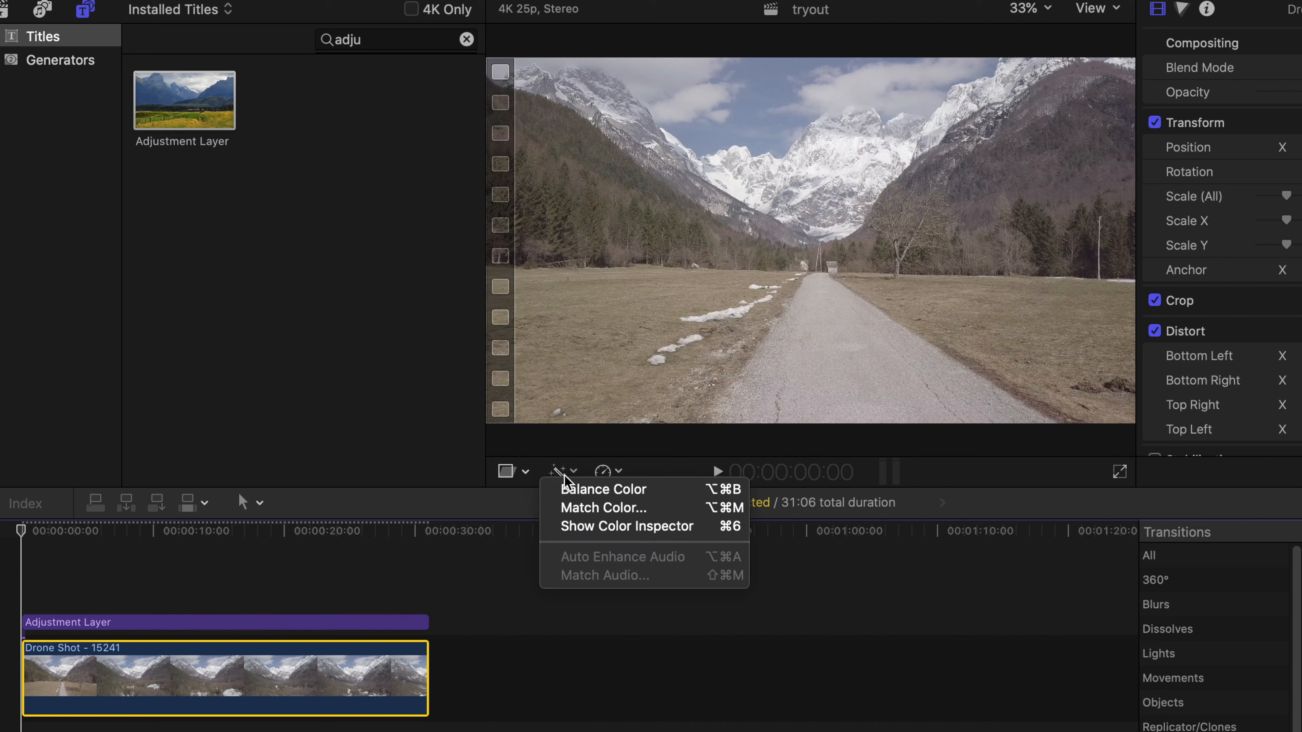
left_click(579, 493)
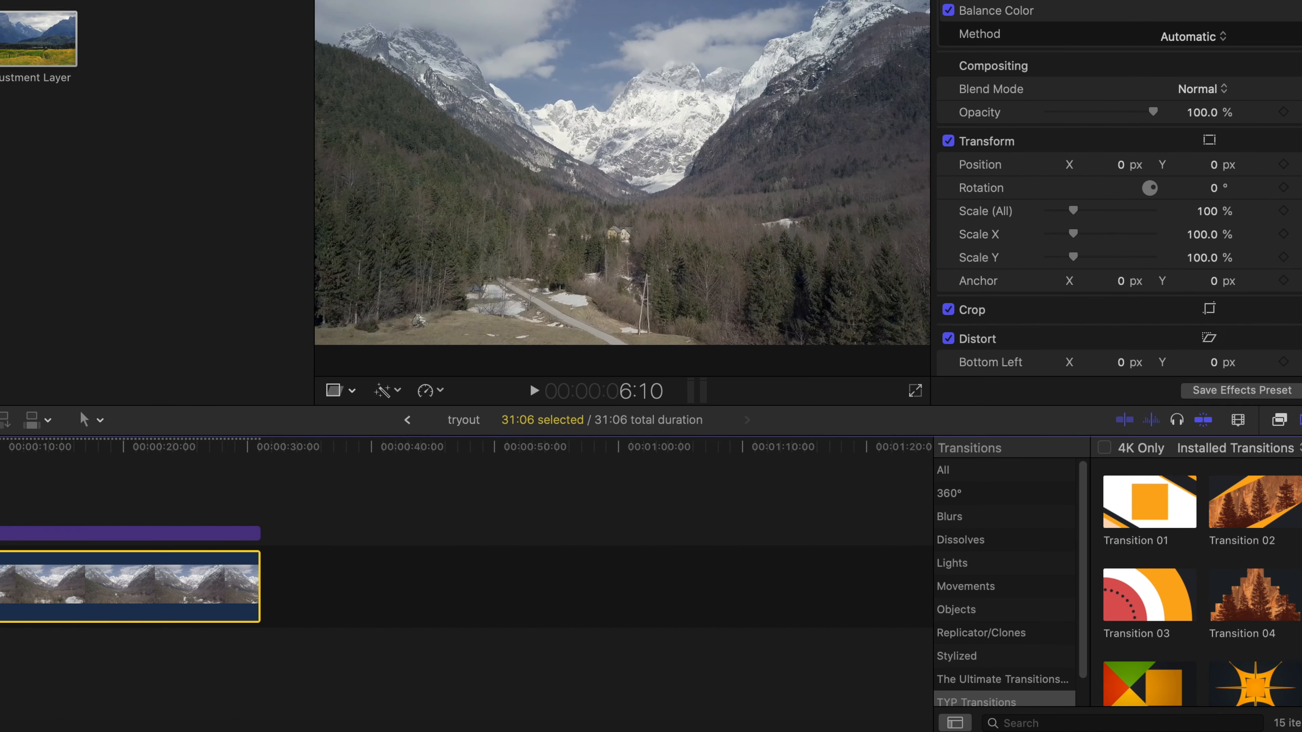
Search the effects for "lut" and apply Custom LUT to the adjustment layer
left_click(107, 622)
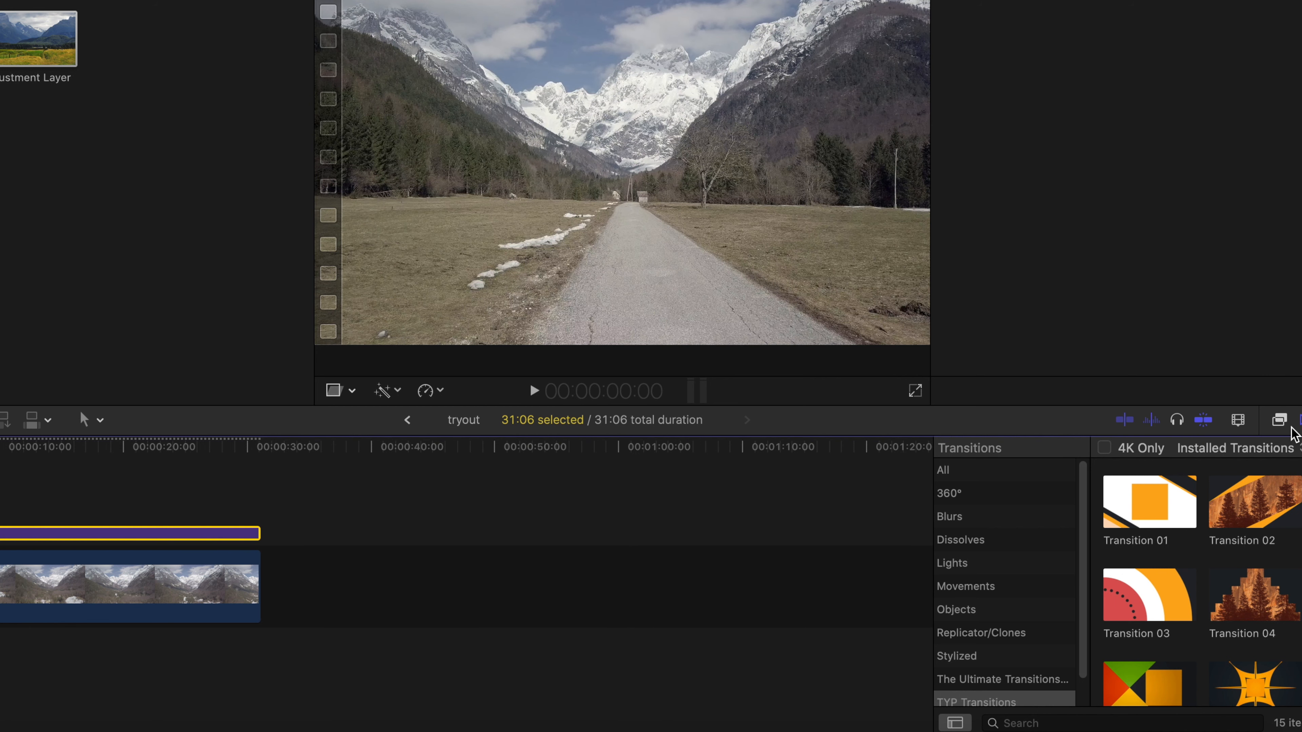
left_click(1279, 420)
left_click(1026, 717)
type("lut")
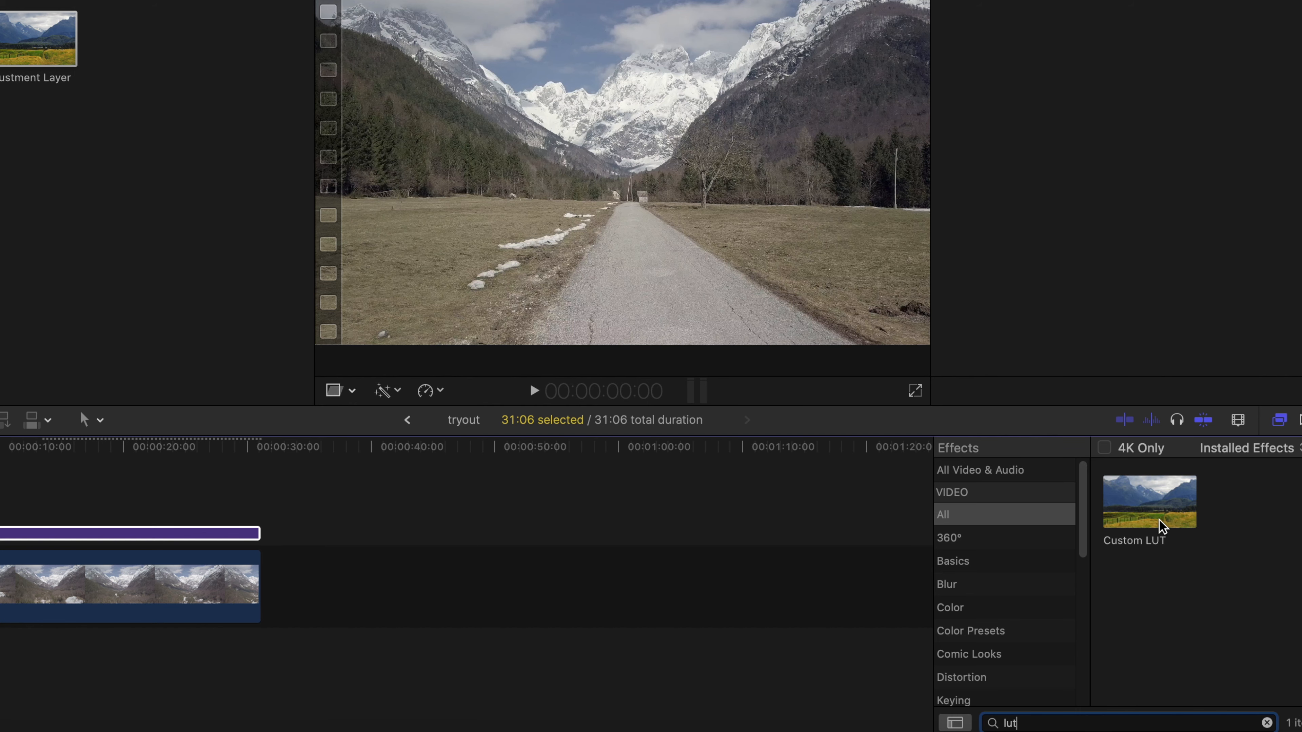
left_click_drag(1162, 519, 71, 538)
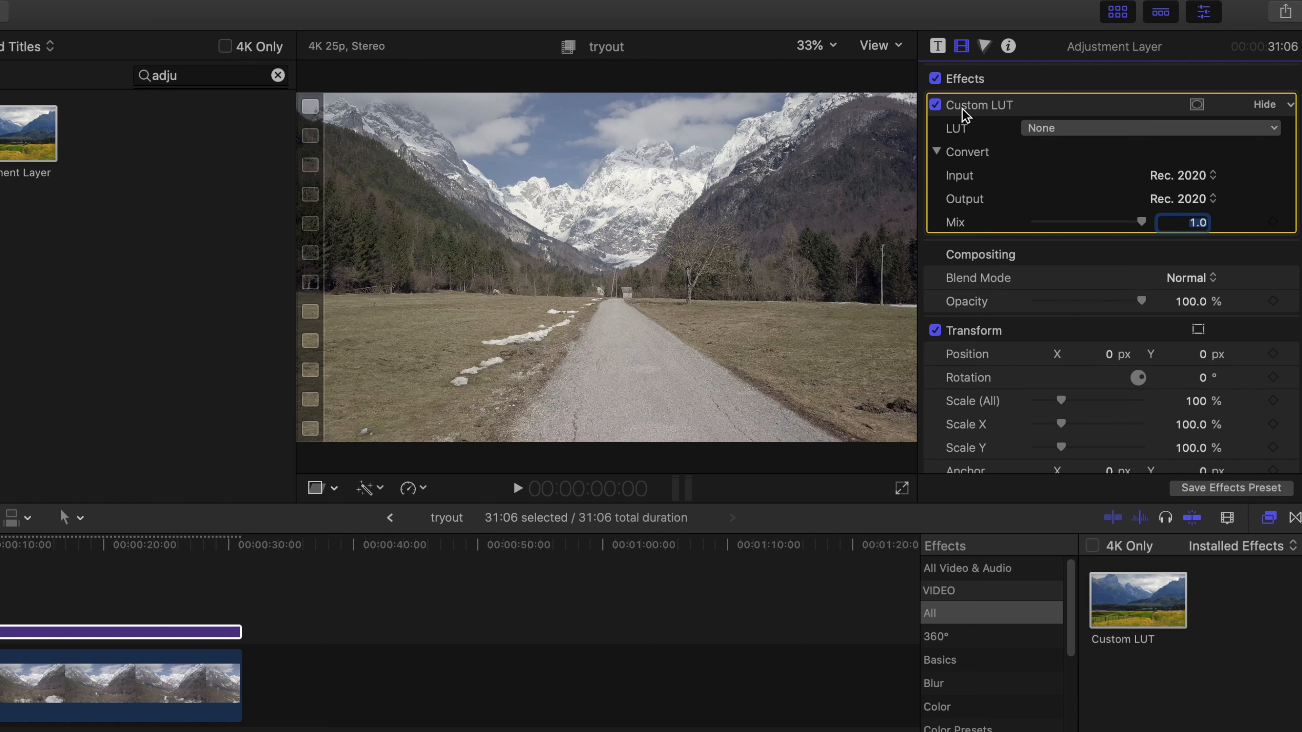
Set the adjustment layer's Custom LUT to BBF.1 from the LUTMASTER 17.Blockbuster Lush collection
left_click(1048, 129)
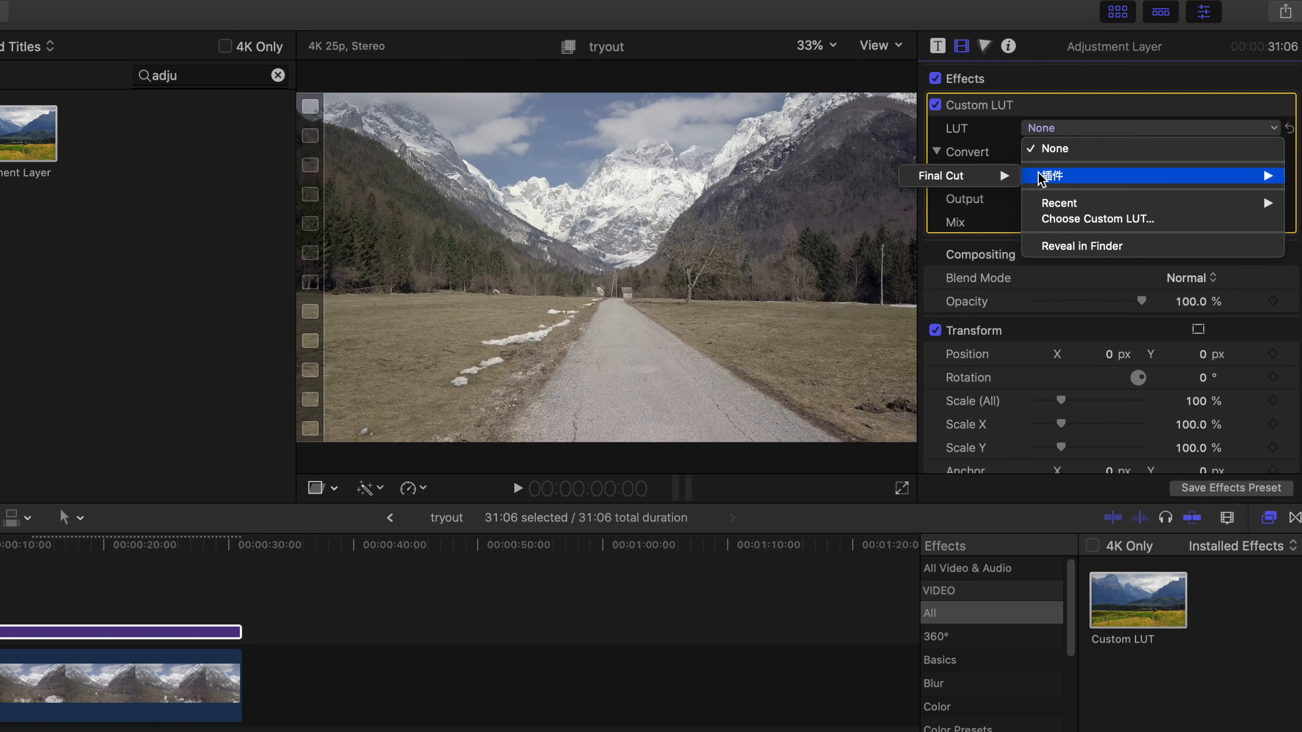
mouse_move(802, 177)
mouse_move(615, 177)
mouse_move(423, 189)
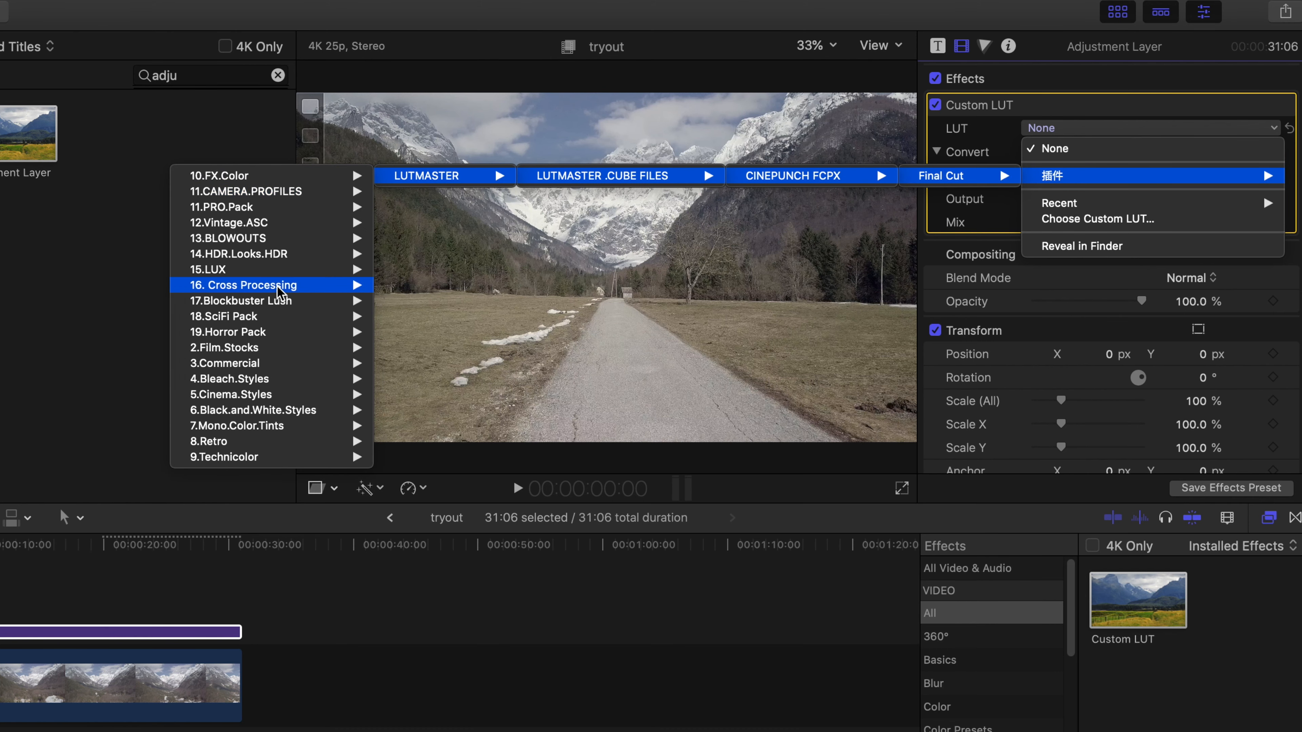
mouse_move(272, 303)
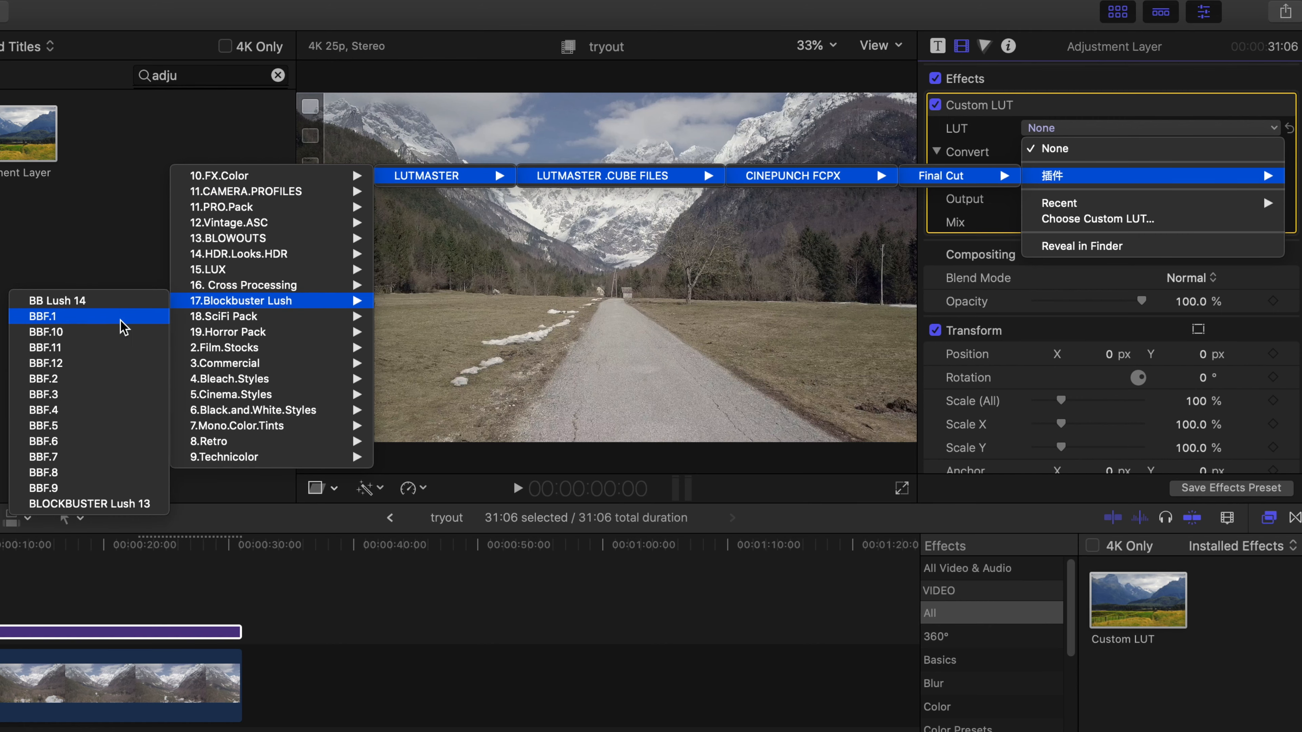
left_click(43, 316)
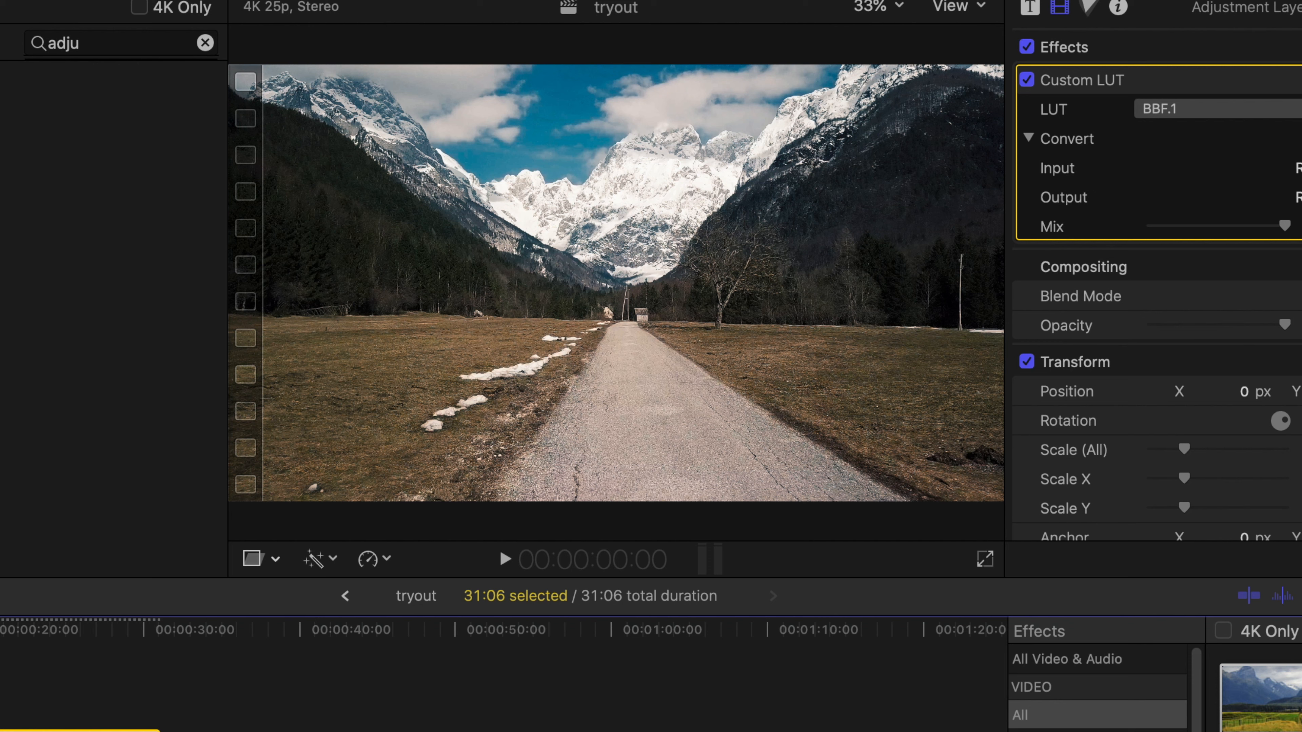
Scrub the opening of the graded drone shot and examine the LUT's effect with its Mix control
mouse_move(0, 492)
left_mouse_down()
mouse_move(34, 480)
mouse_move(9, 480)
left_mouse_up()
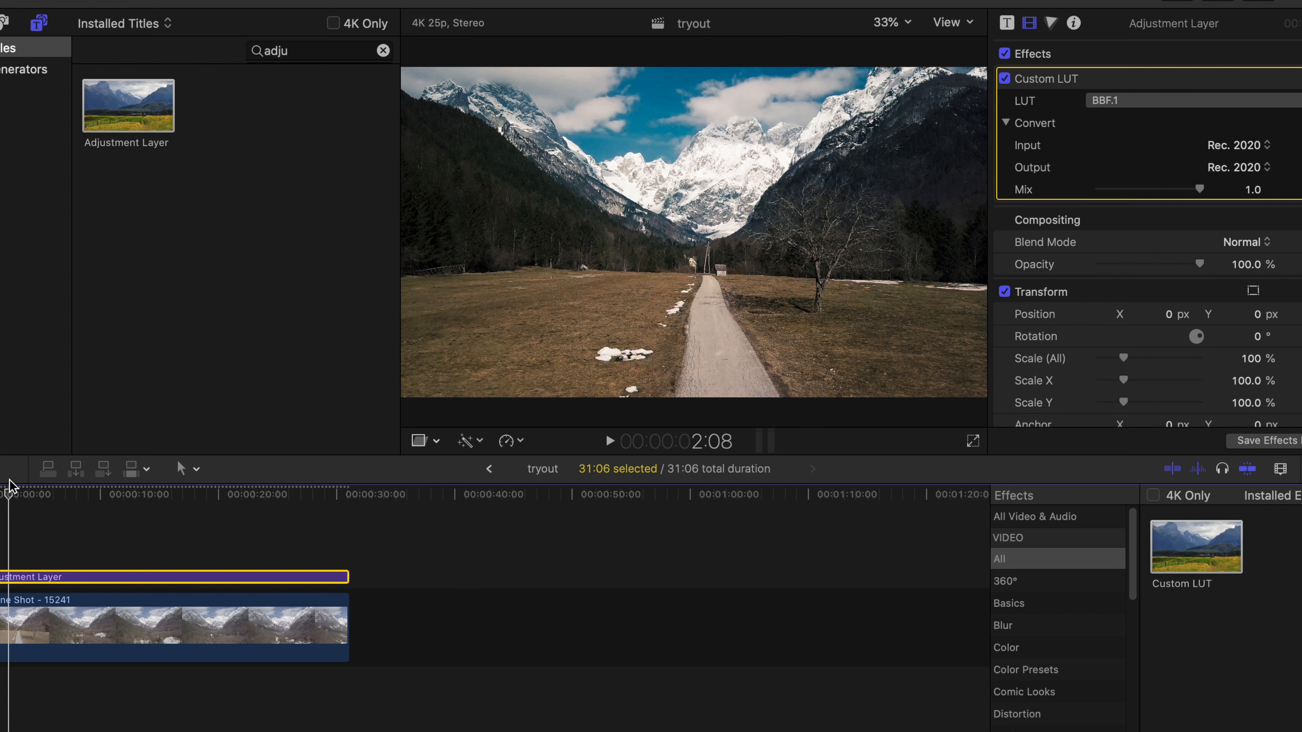
mouse_move(9, 485)
left_mouse_down()
mouse_move(142, 489)
mouse_move(0, 490)
mouse_move(252, 486)
mouse_move(0, 490)
left_mouse_up()
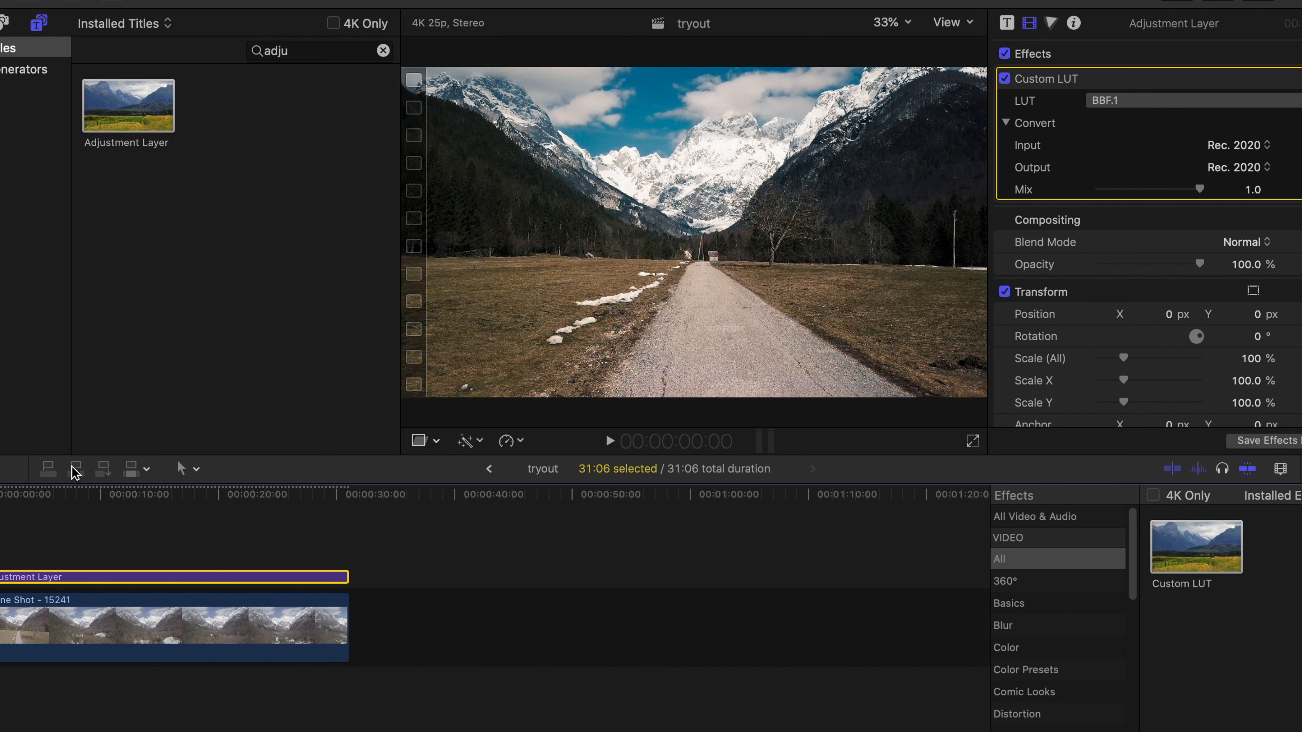
mouse_move(1199, 189)
left_mouse_down()
mouse_move(1165, 187)
mouse_move(1211, 195)
left_mouse_up()
Add a Color Curves correction to the adjustment layer
left_click(1051, 23)
left_click(1061, 50)
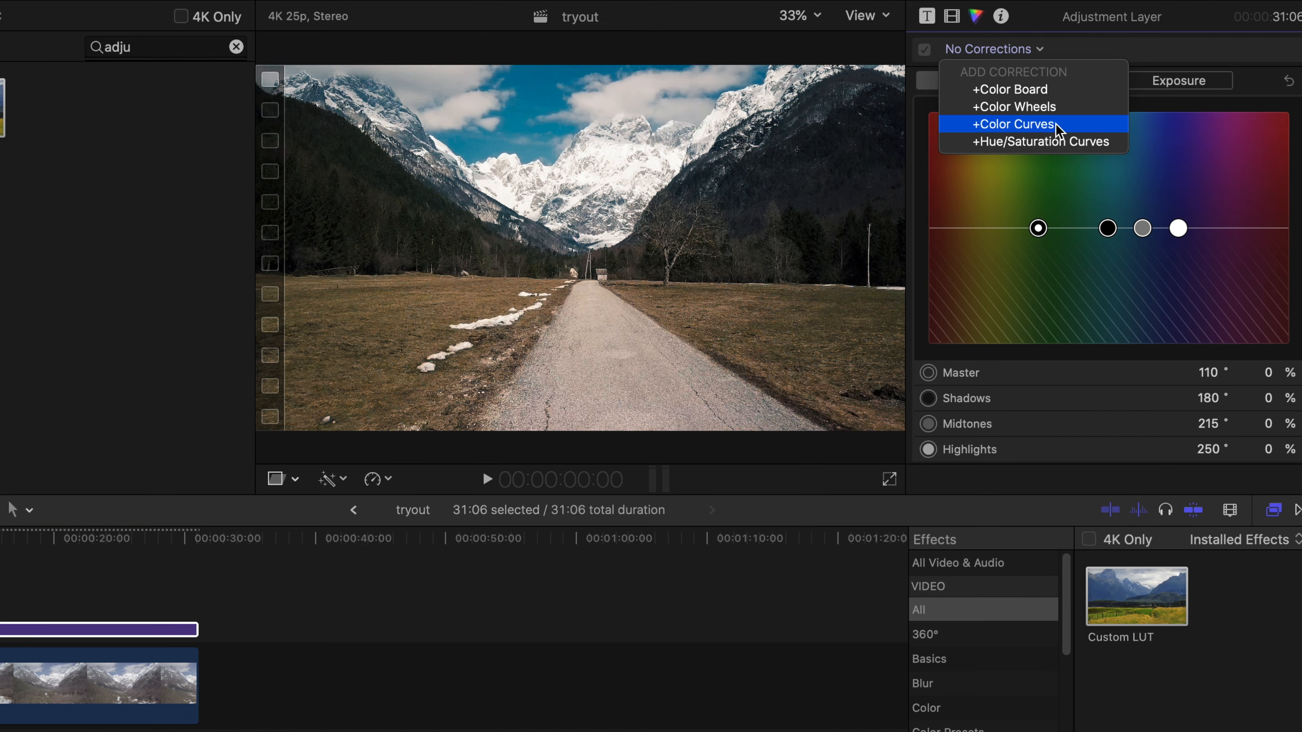
left_click(1056, 123)
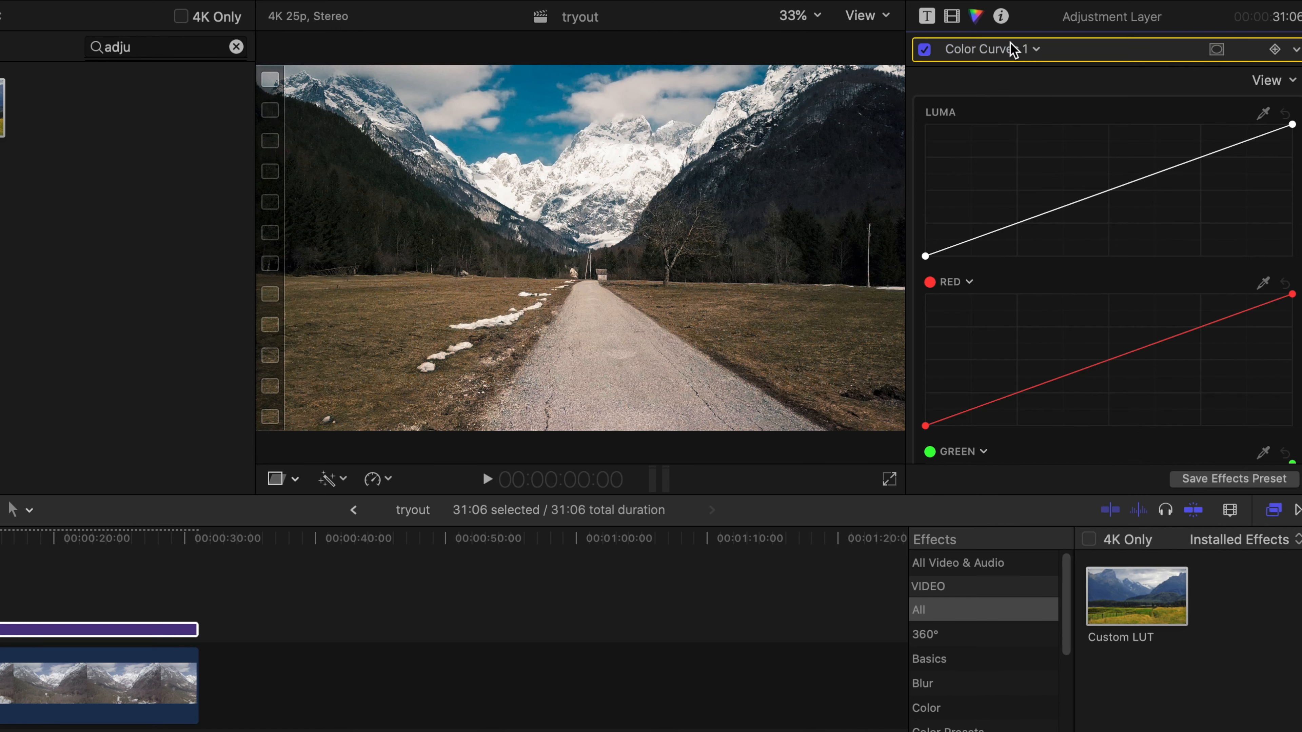
Try an S-curve on the Luma curve by raising the highlights and lowering the shadows, and reset the curve
left_click_drag(1188, 163, 1153, 132)
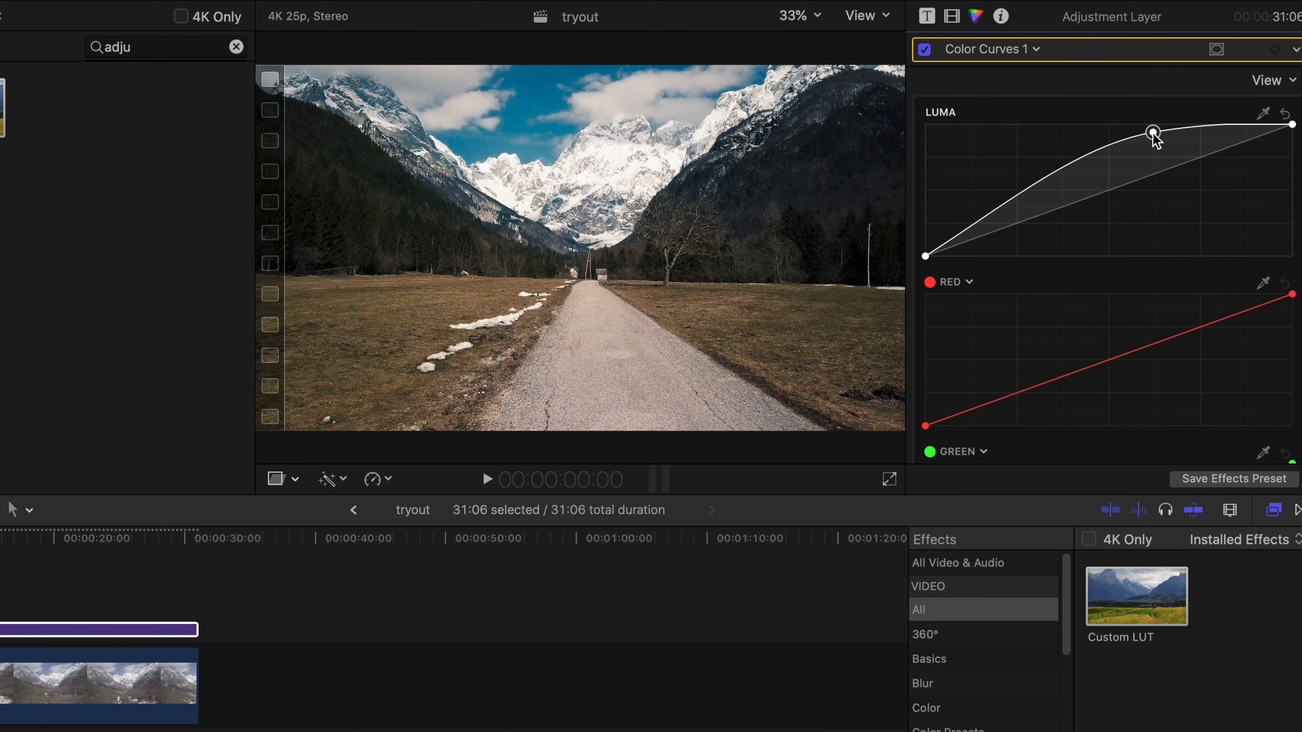
left_click_drag(1040, 180, 1055, 224)
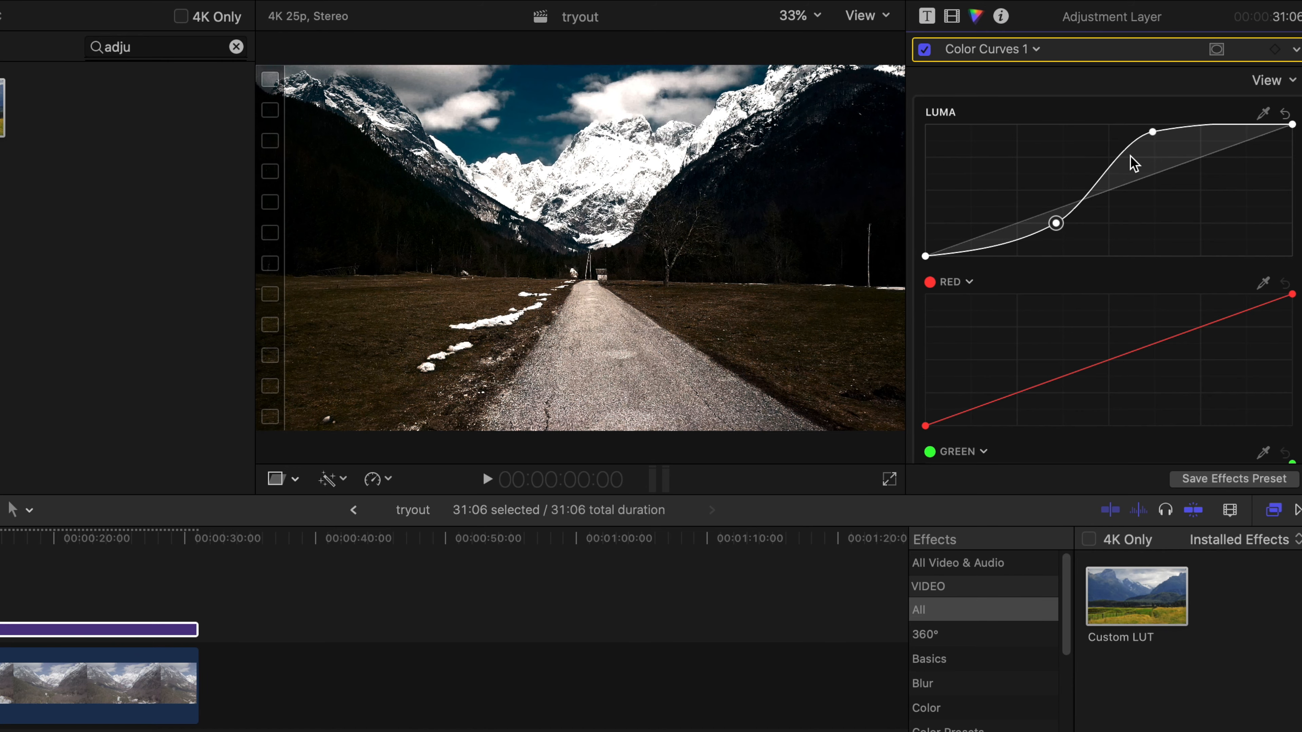
left_click(1283, 116)
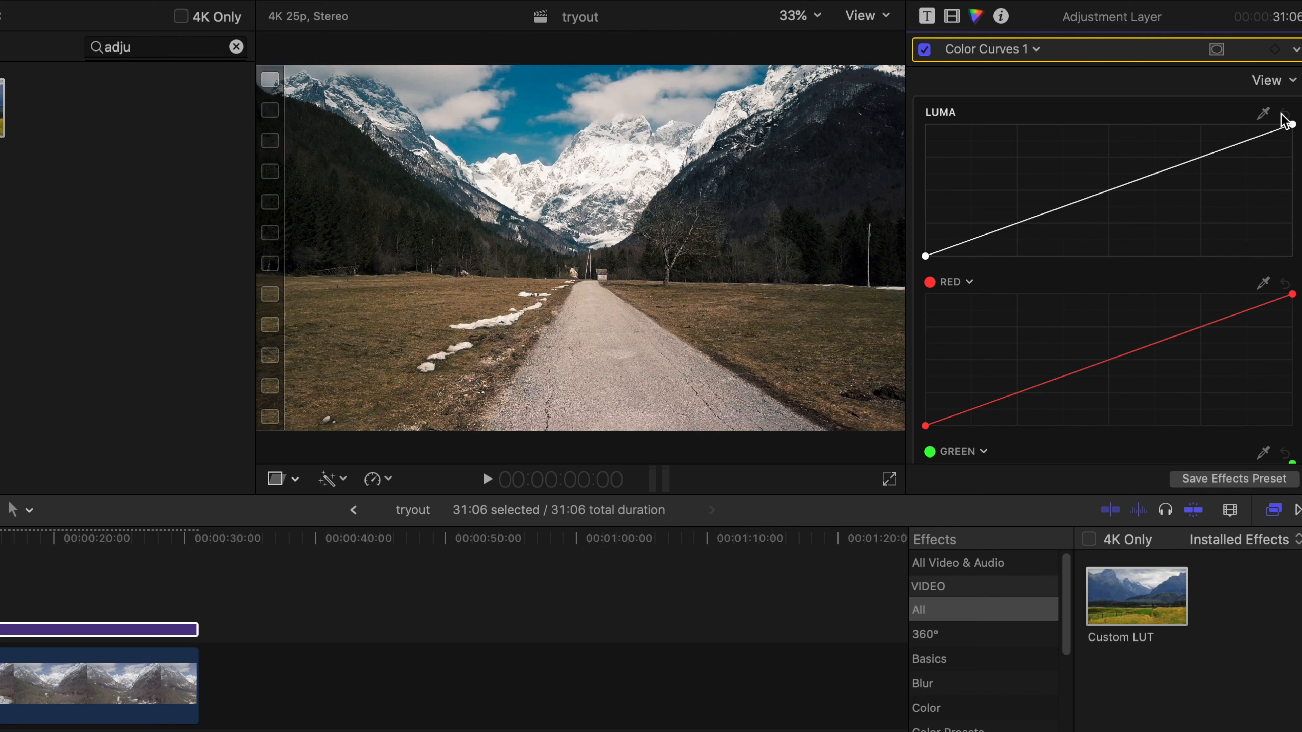
Try the recent LUTs BBF.10 and BBF.6 in the adjustment layer's Custom LUT effect
left_click(952, 19)
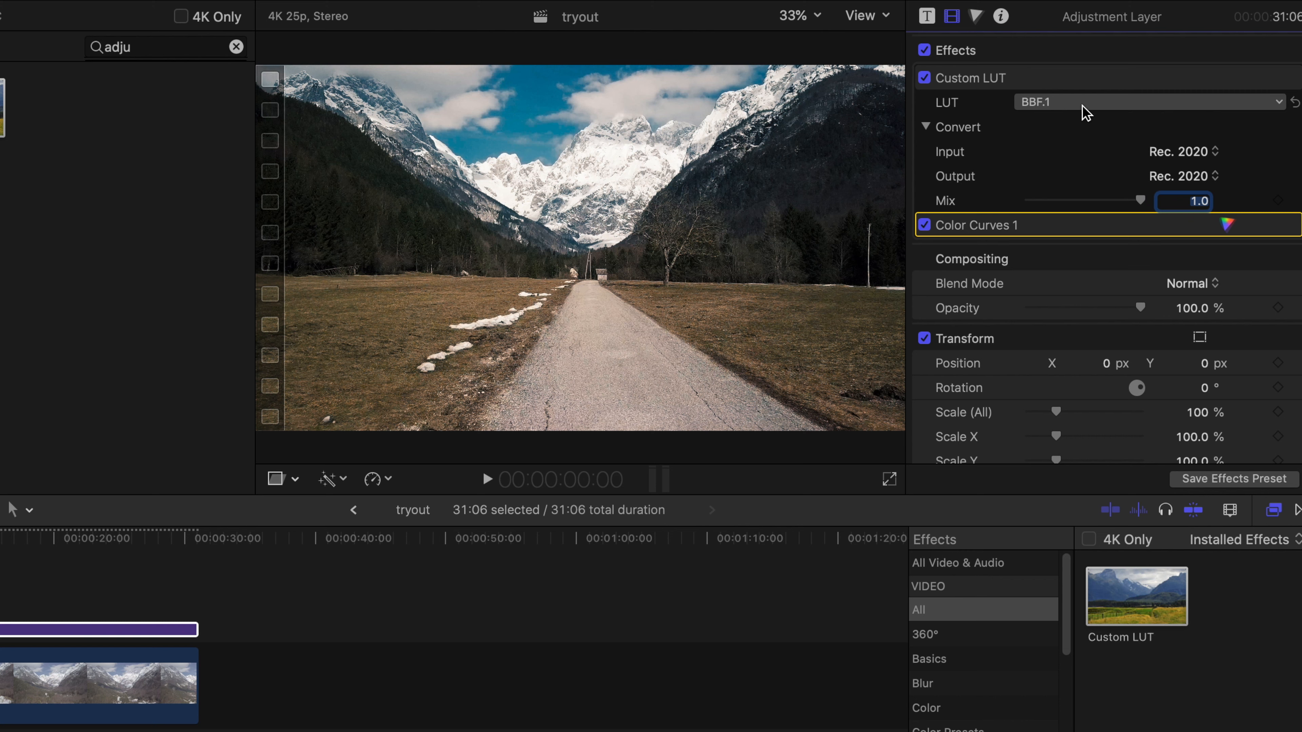
left_click(1085, 108)
mouse_move(1070, 158)
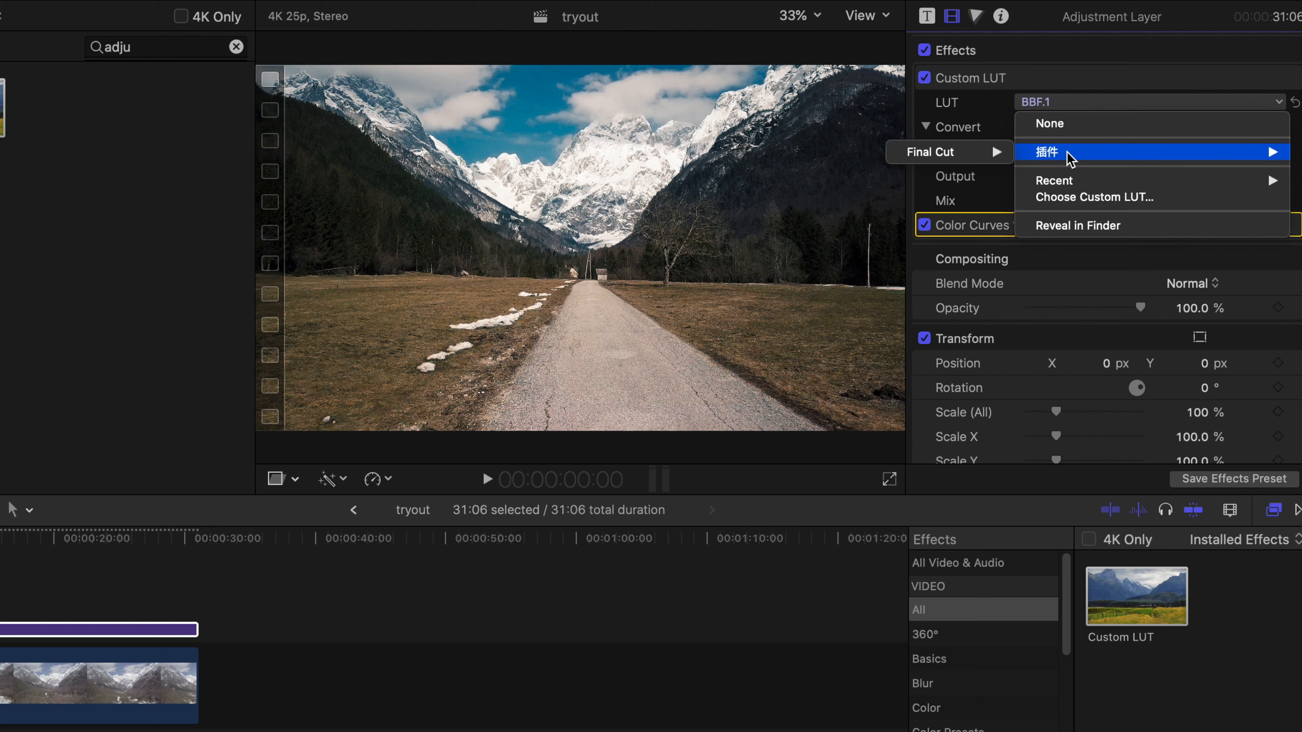
mouse_move(1082, 186)
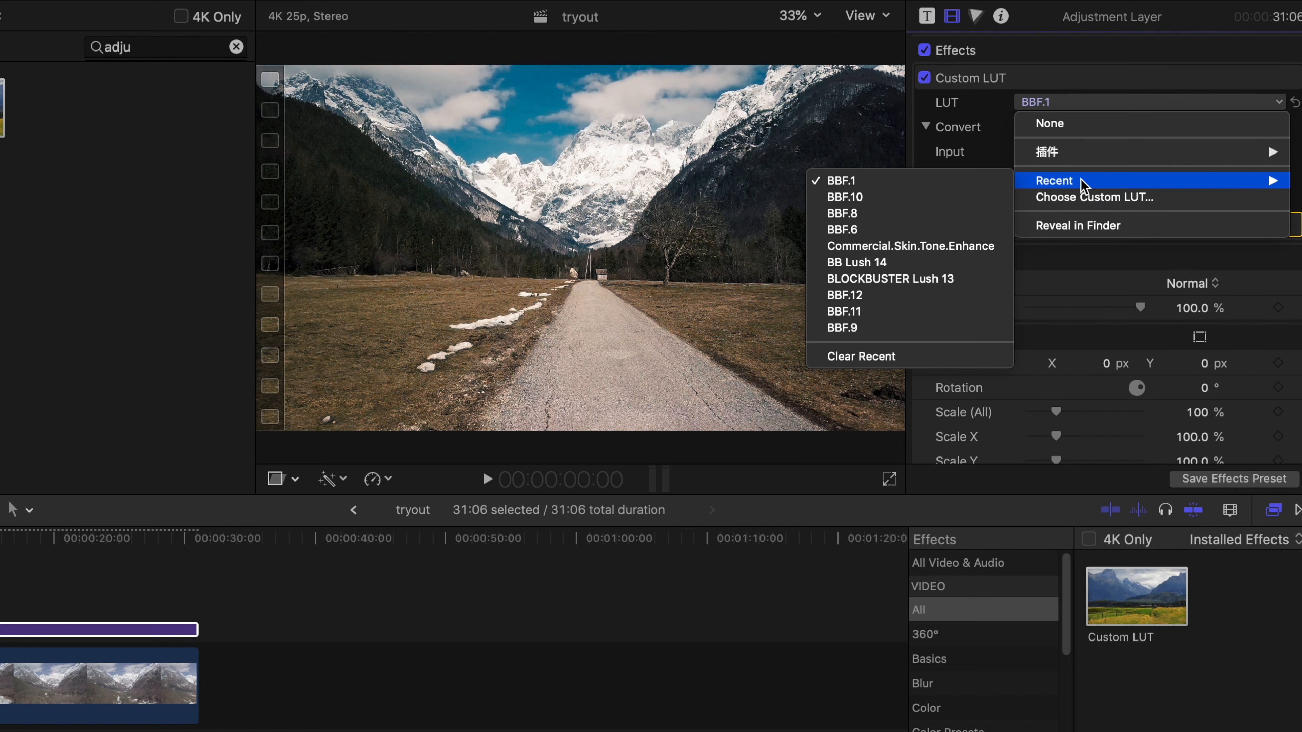
left_click(1006, 202)
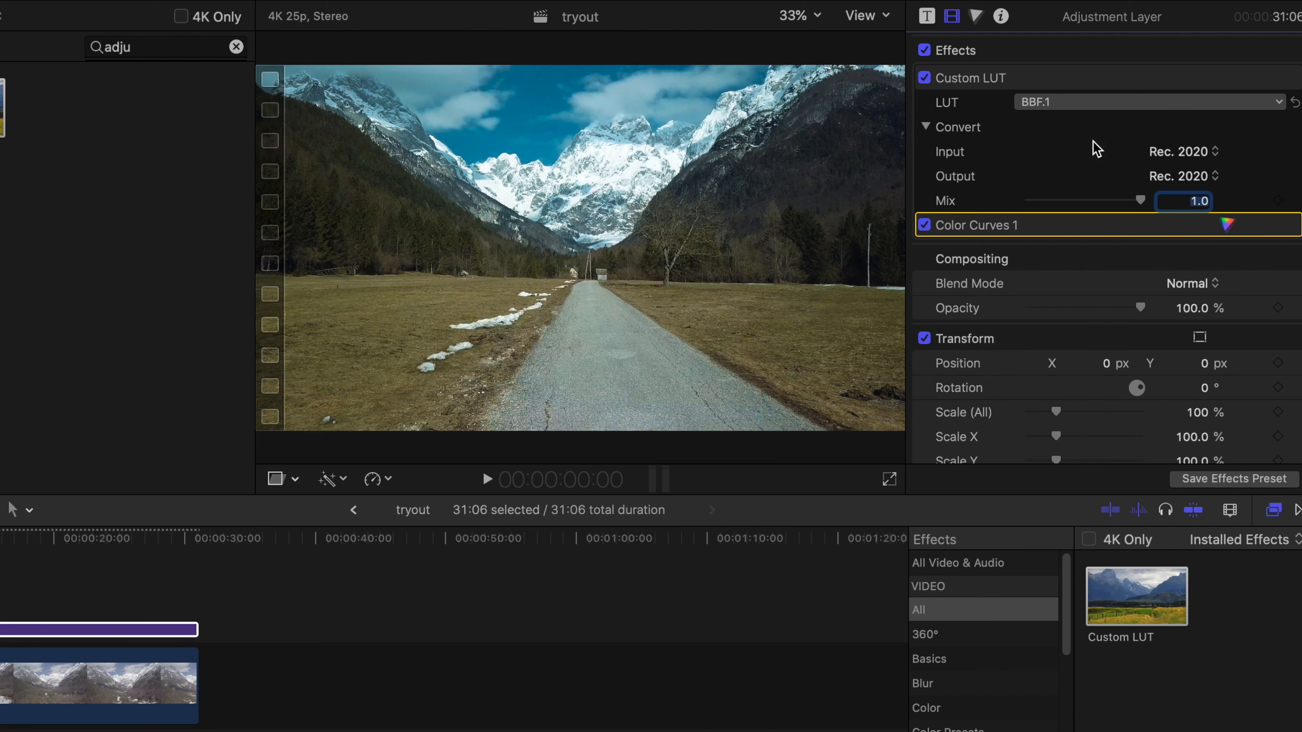
left_click(1100, 104)
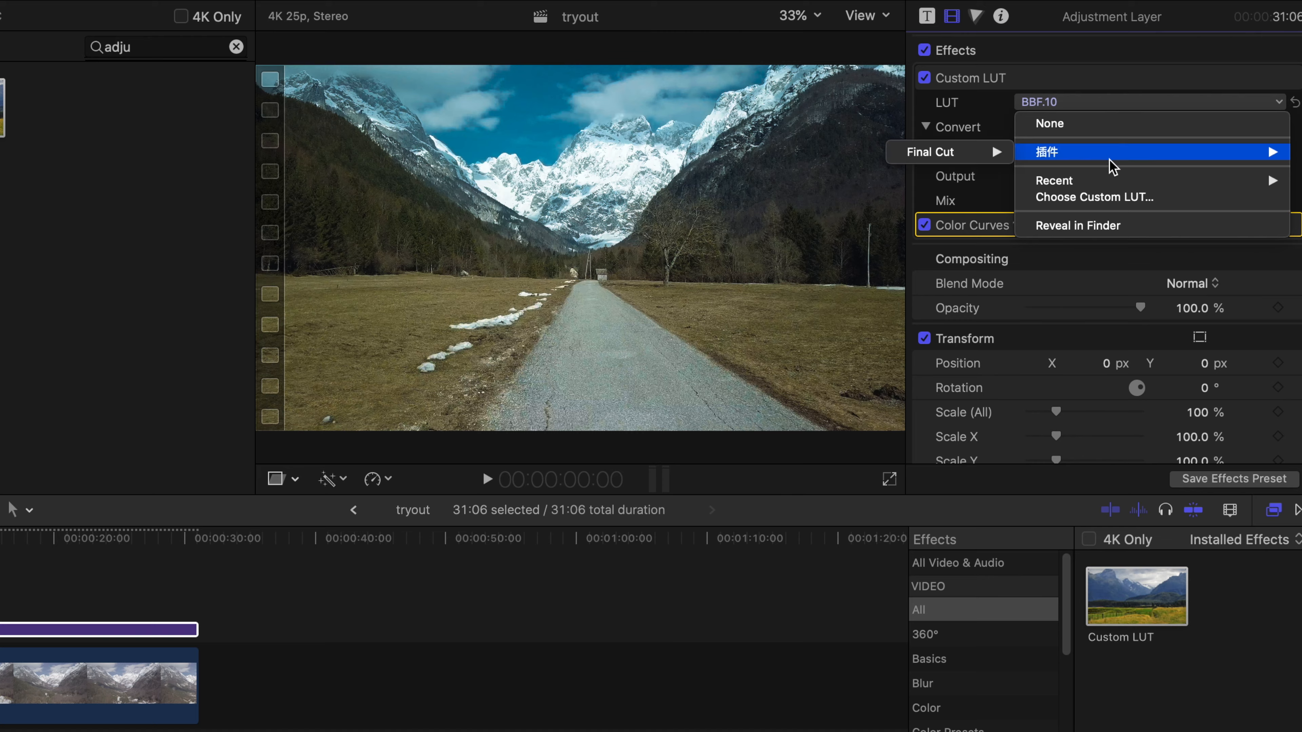
mouse_move(1102, 180)
left_click(912, 241)
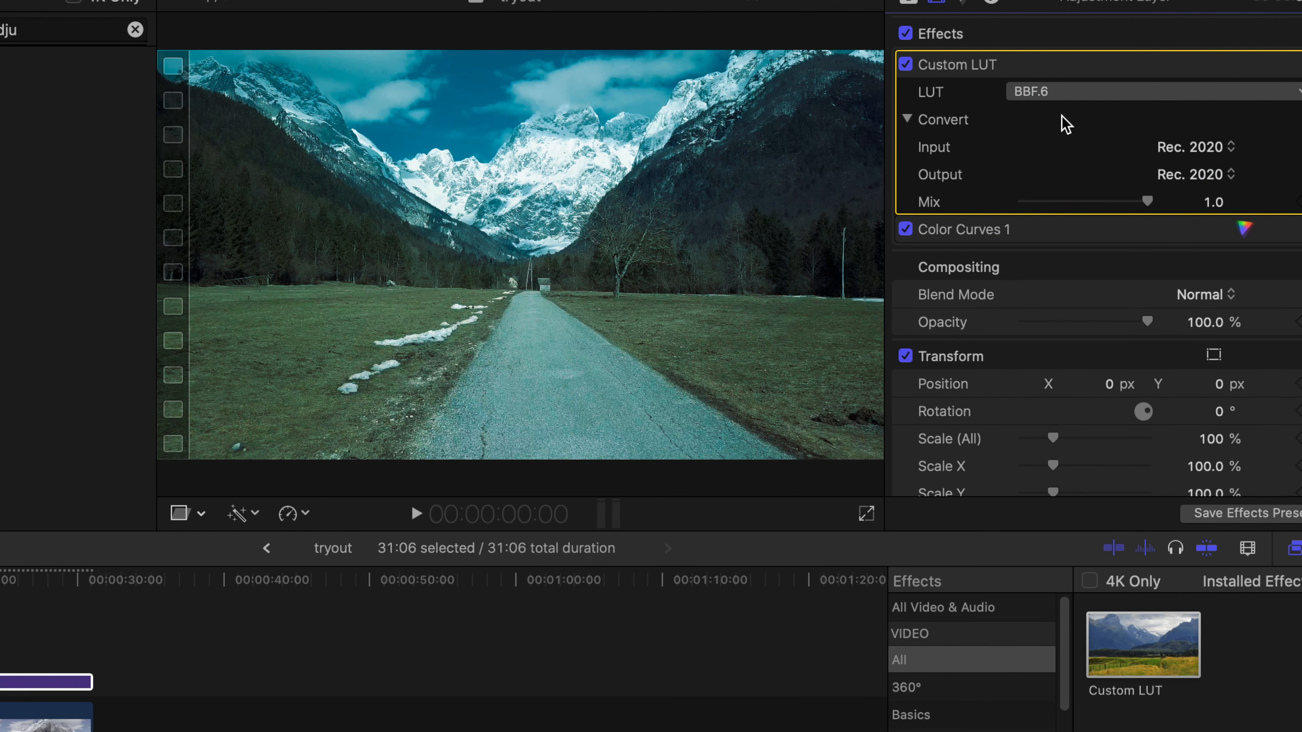
Try the recent LUT BBF.8 in the Custom LUT effect, keeping its Mix at 1.0
left_click(1069, 103)
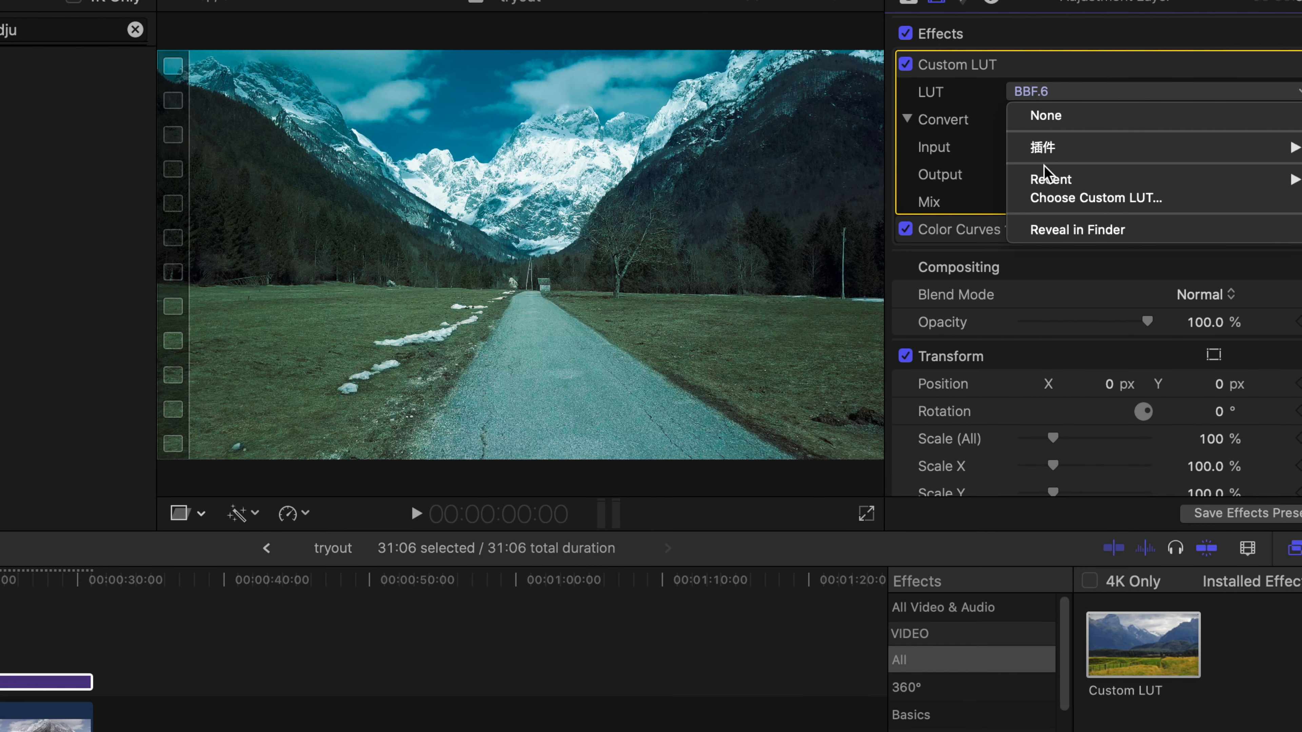
mouse_move(1020, 179)
left_click(952, 234)
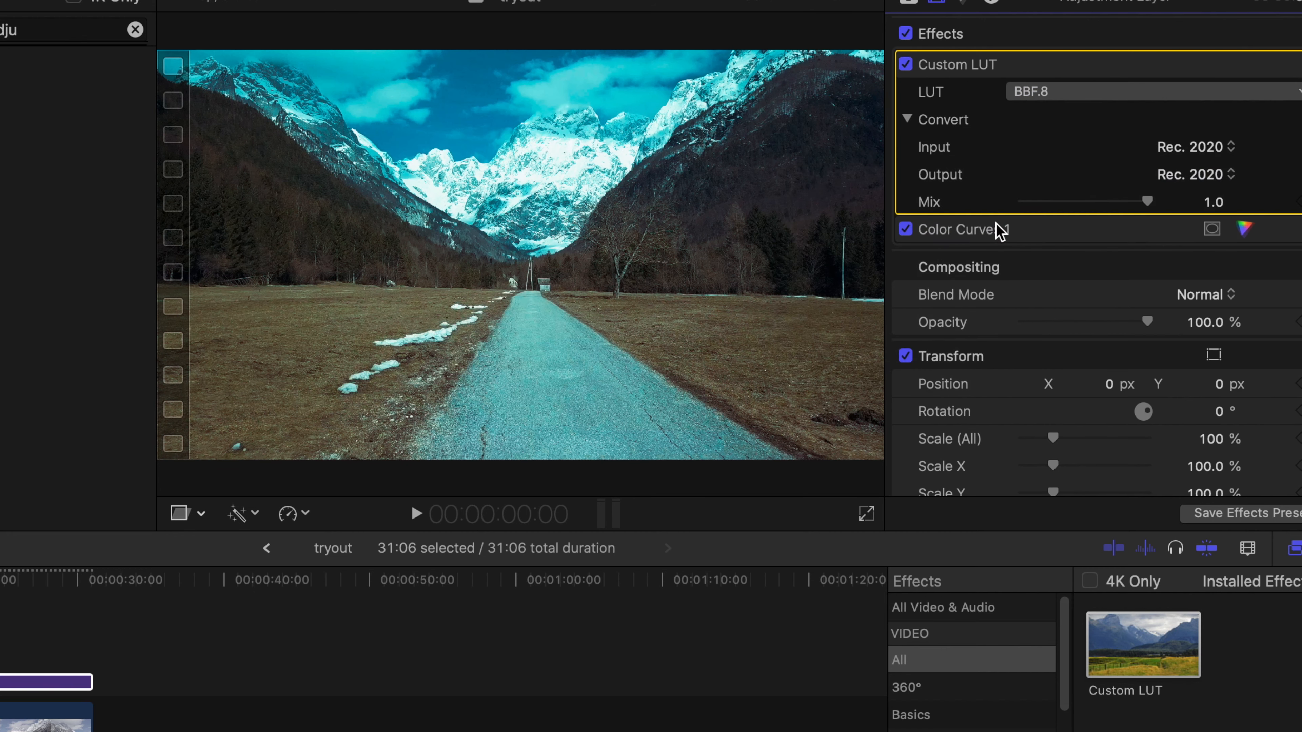
mouse_move(1151, 201)
left_mouse_down()
mouse_move(1117, 201)
mouse_move(1163, 194)
left_mouse_up()
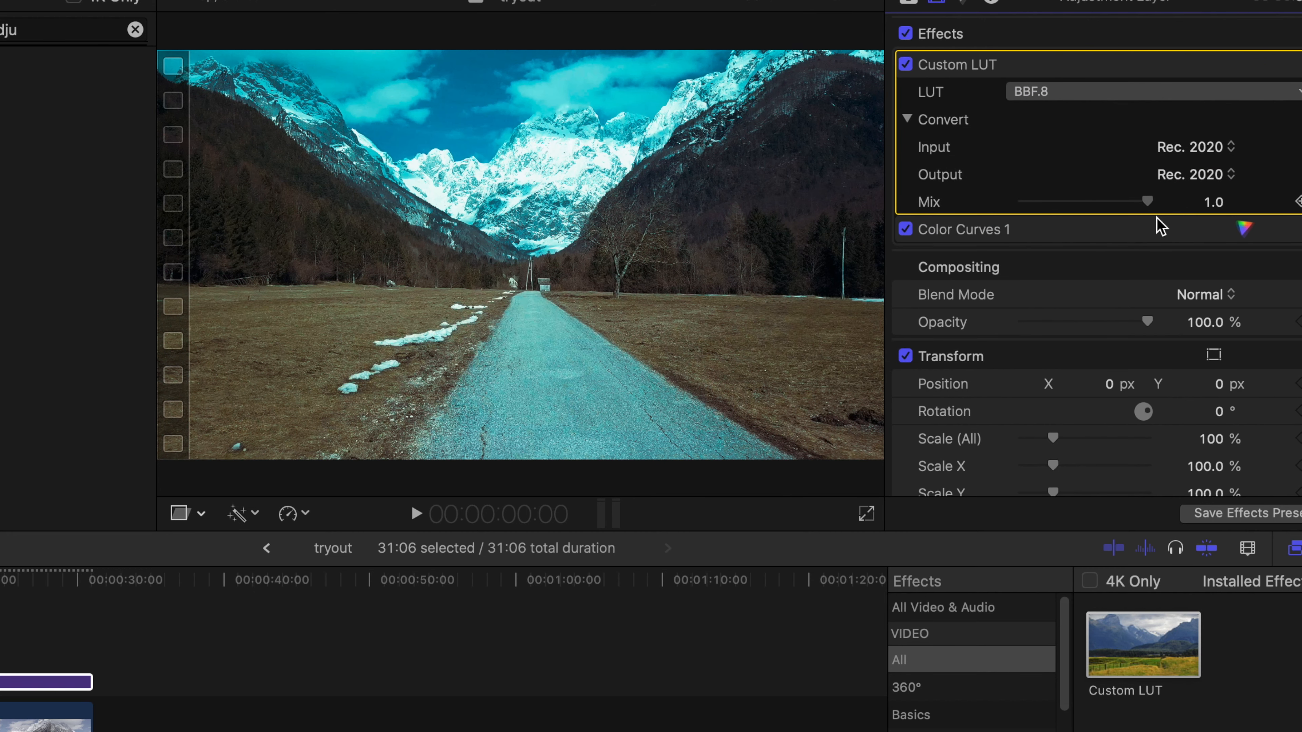
Set the Custom LUT back to the recent LUT BBF.1
left_click(1125, 97)
mouse_move(1066, 180)
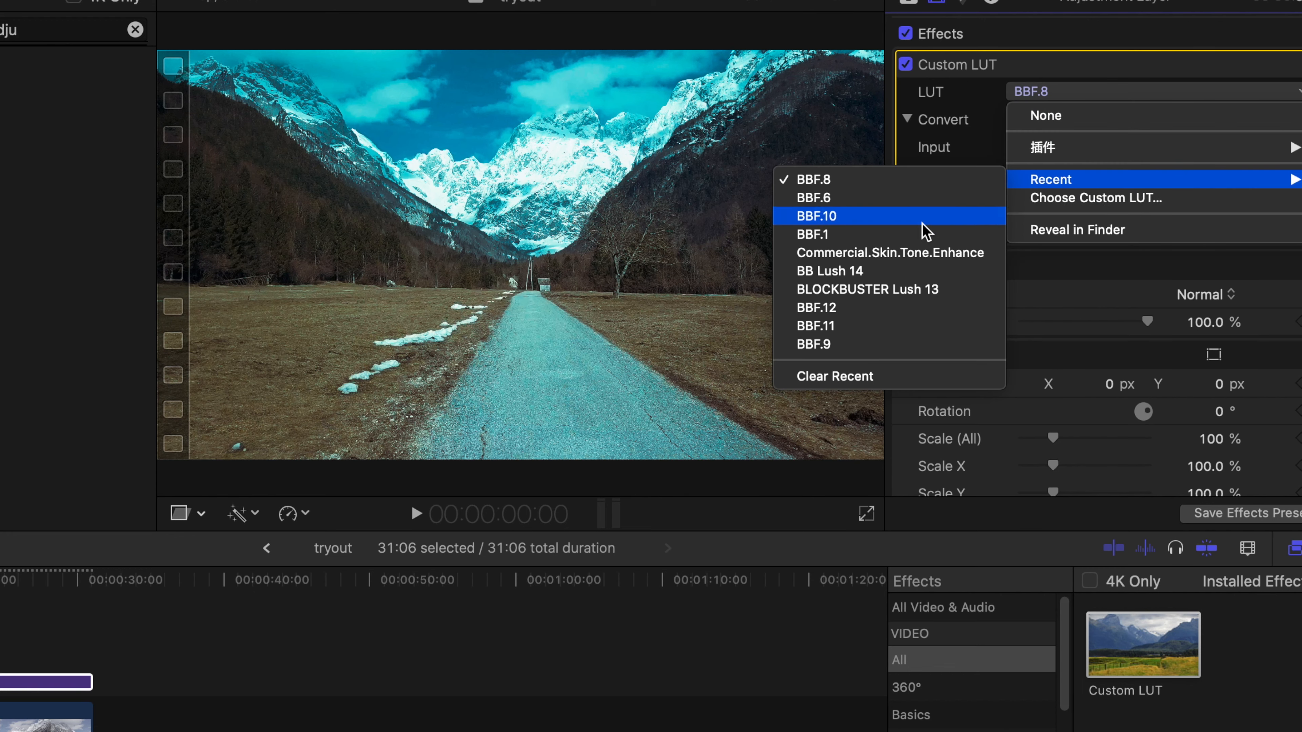
left_click(924, 236)
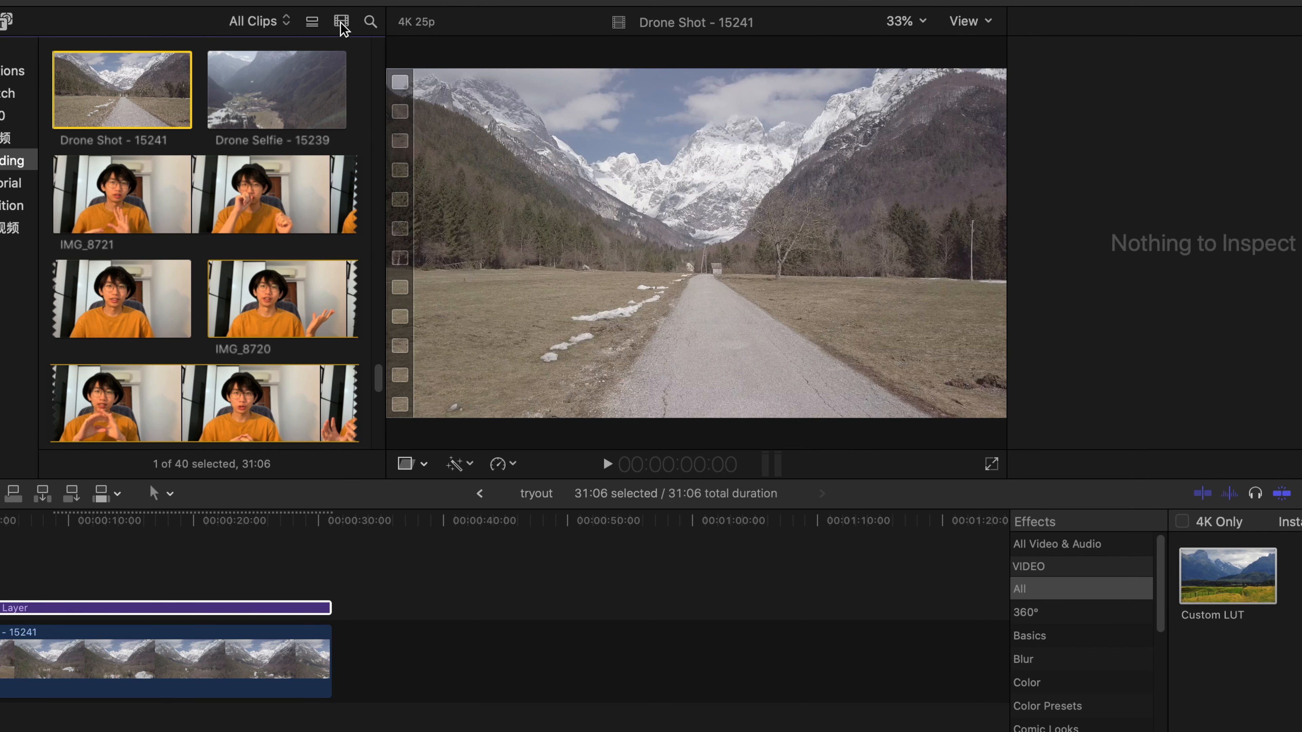
Search the media clips for "cine" and select the Cinemascope 2-35-1 Croplines clip
left_click(370, 21)
type("cine")
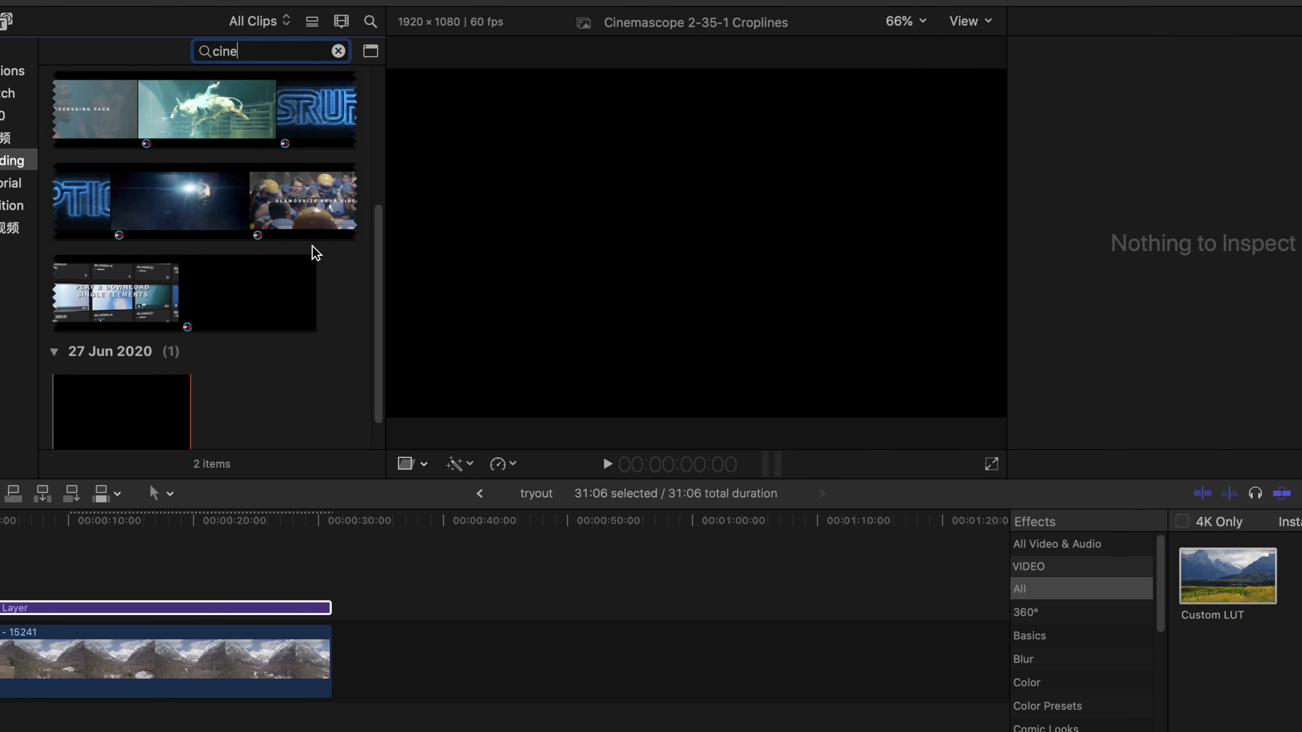
scroll(312, 246, "up", 4)
scroll(306, 276, "down", 5)
left_click(98, 380)
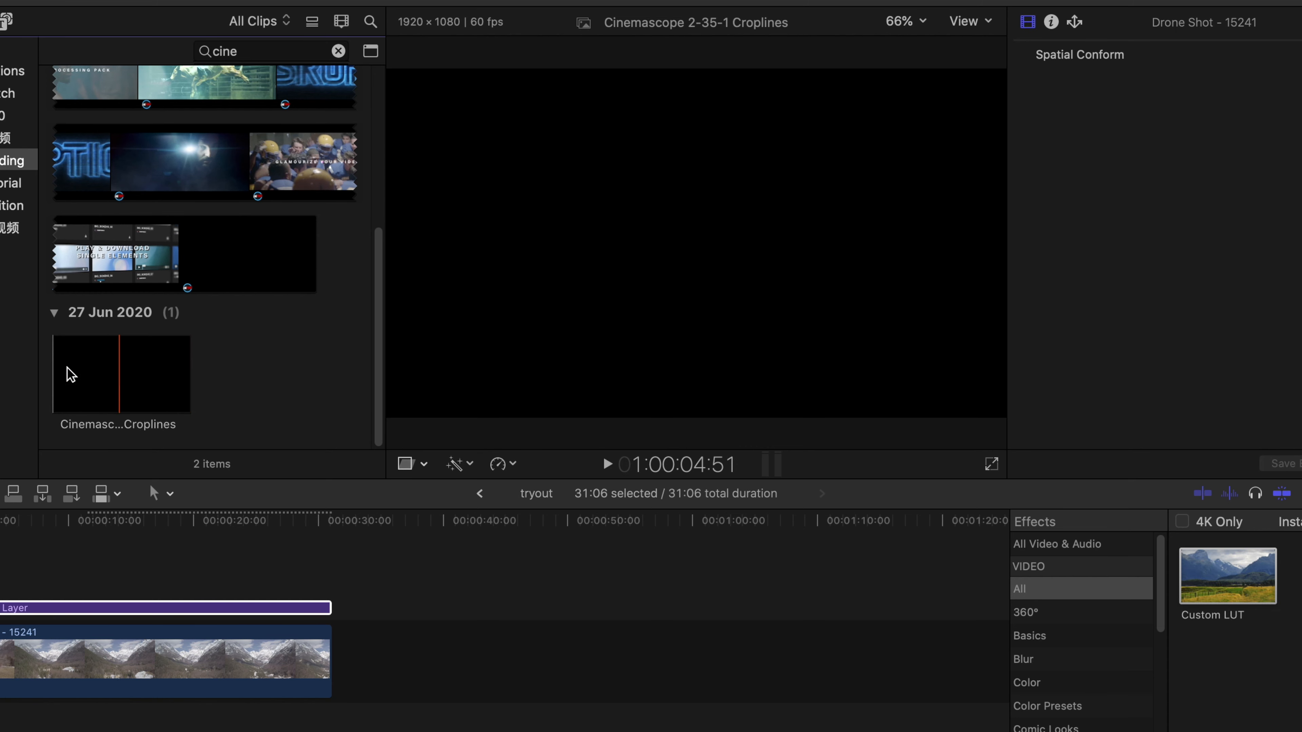
Place the Cinemascope croplines clip on the timeline above the adjustment layer and trim its start to about 2 seconds
left_click_drag(99, 364, 106, 425)
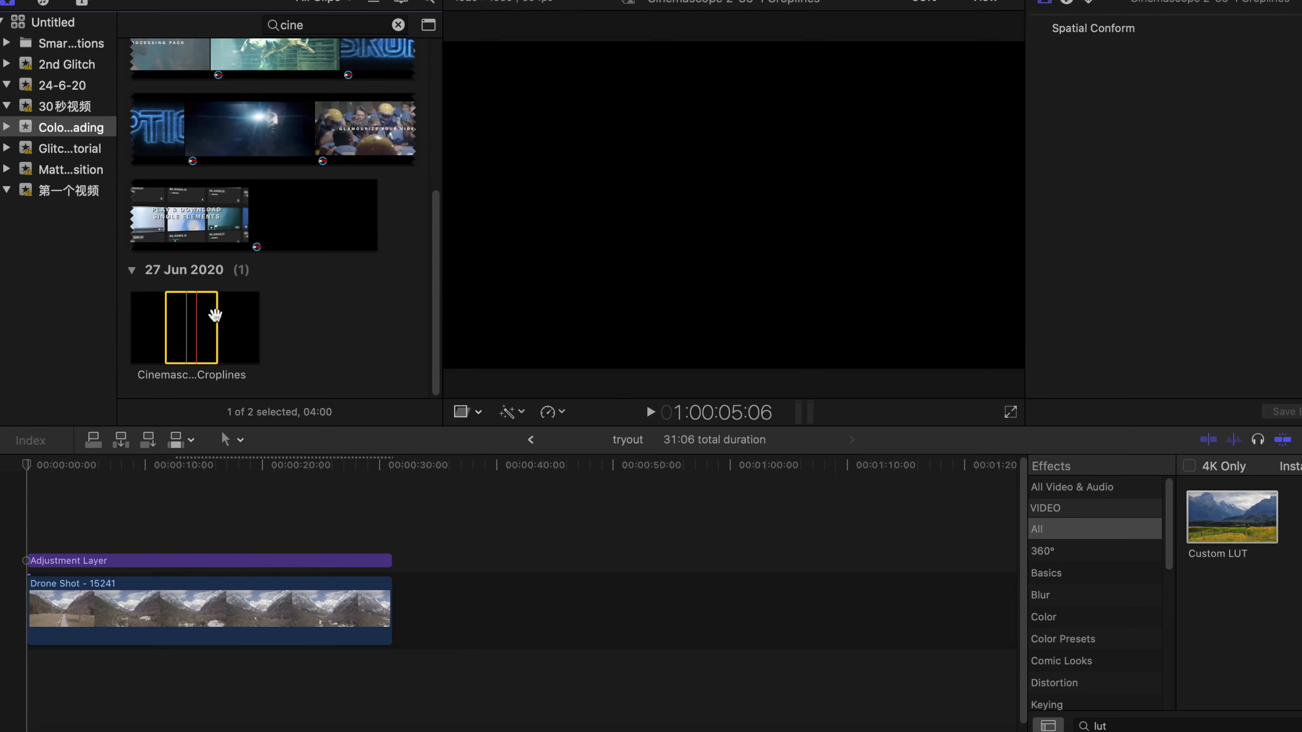
left_click_drag(204, 314, 354, 506)
left_click_drag(31, 499, 50, 499)
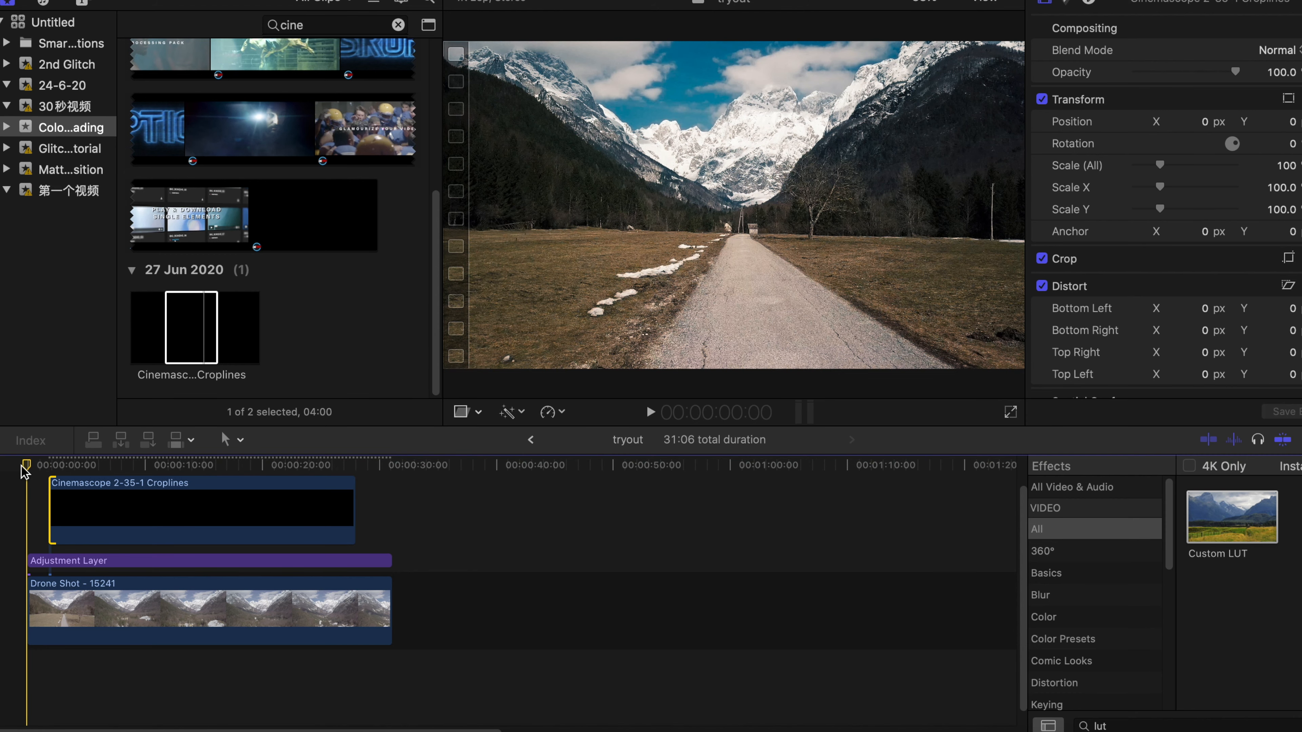
key("space")
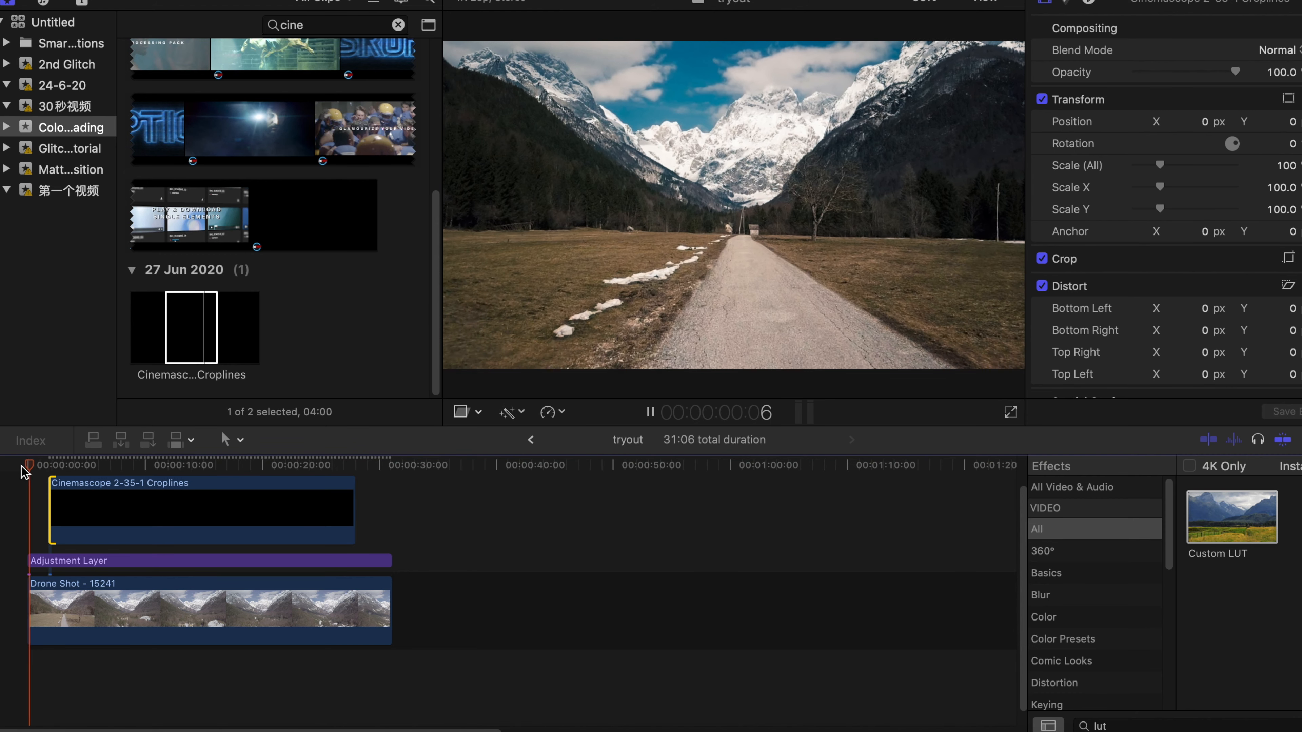